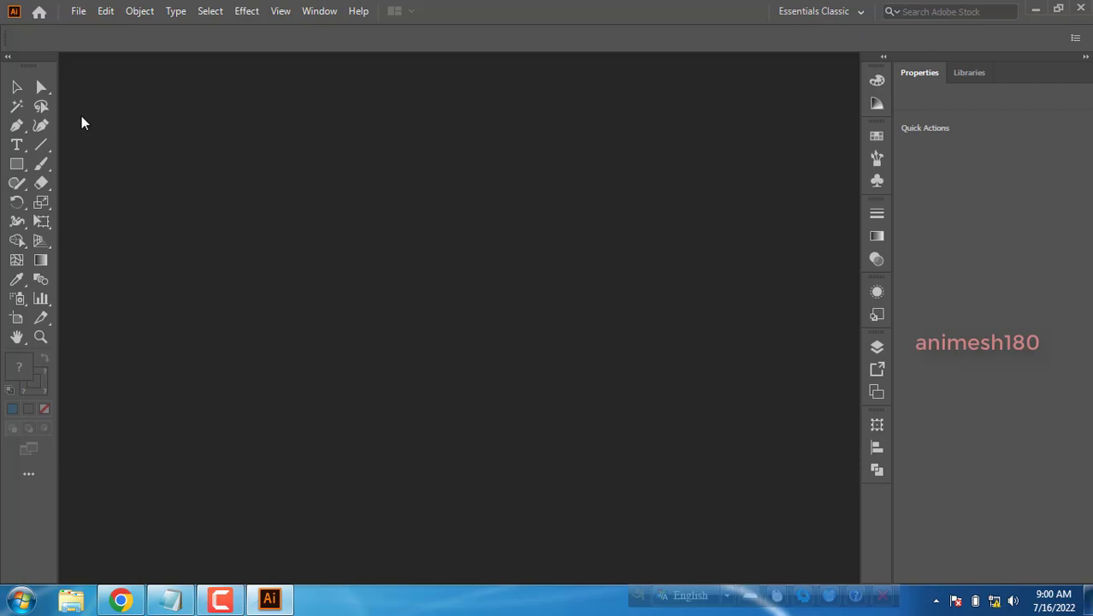
- Create a new pixel-unit document, Untitled-1, using the 1280 × 720 px preset
click(79, 10)
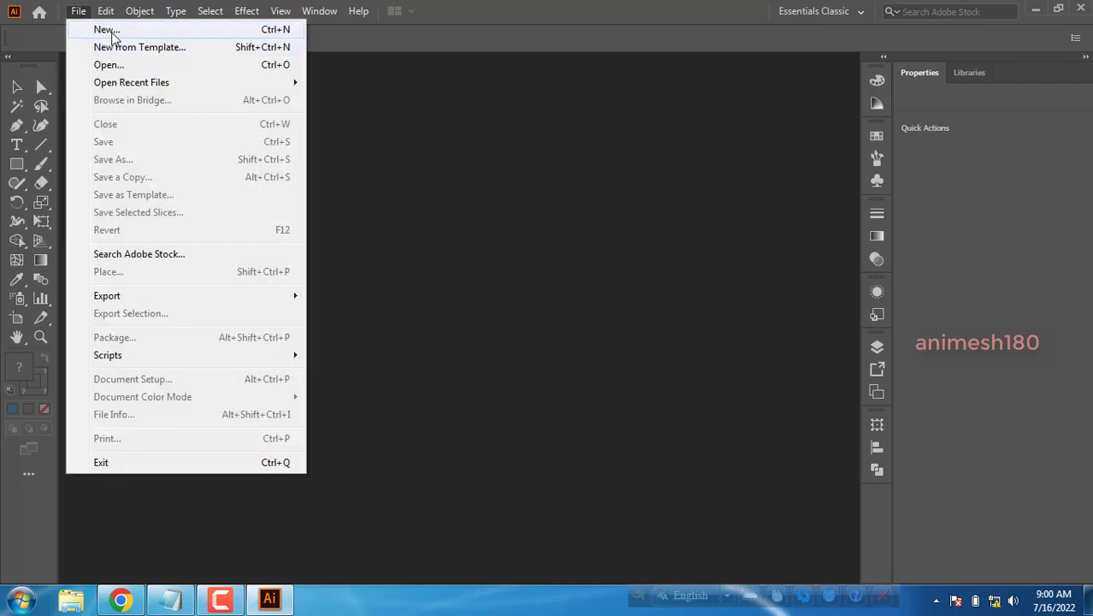
click(111, 28)
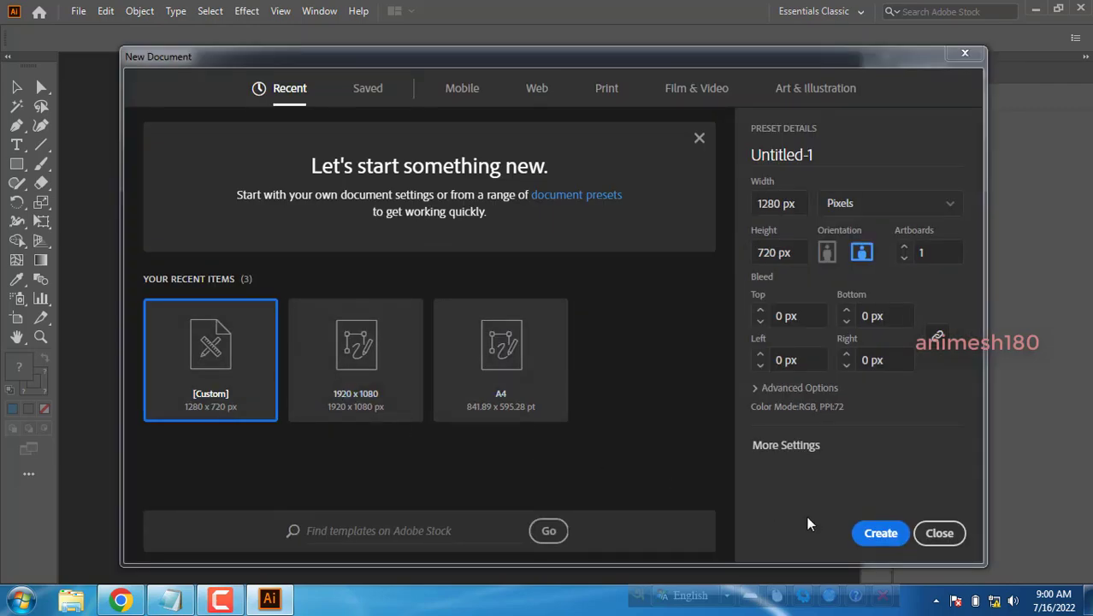
click(880, 532)
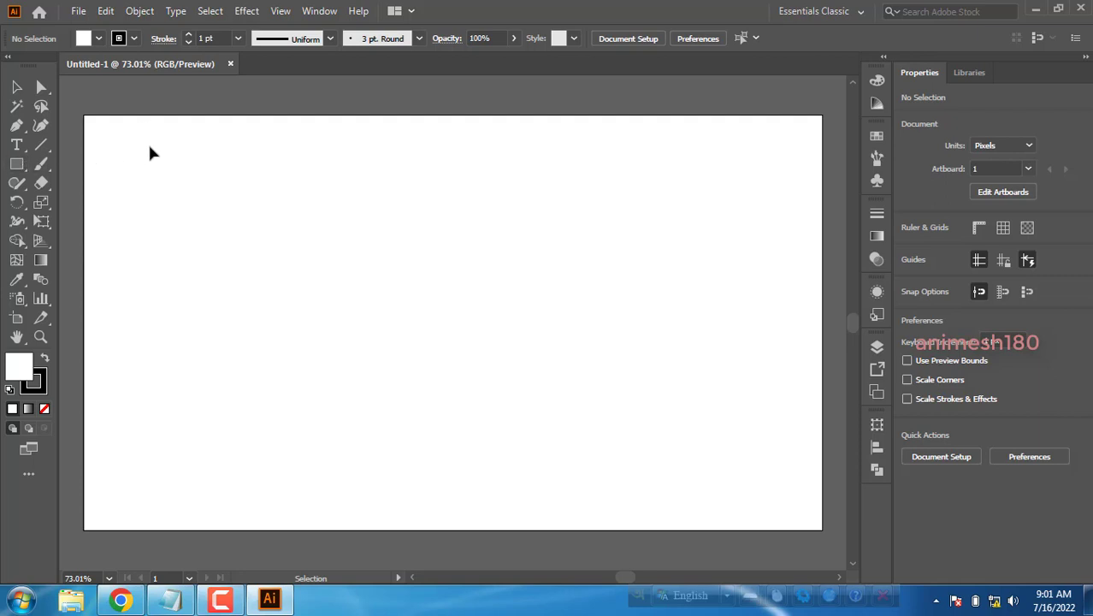
- Draw a white 1280 × 720 px rectangle covering the whole artboard, then deselect it
click(19, 163)
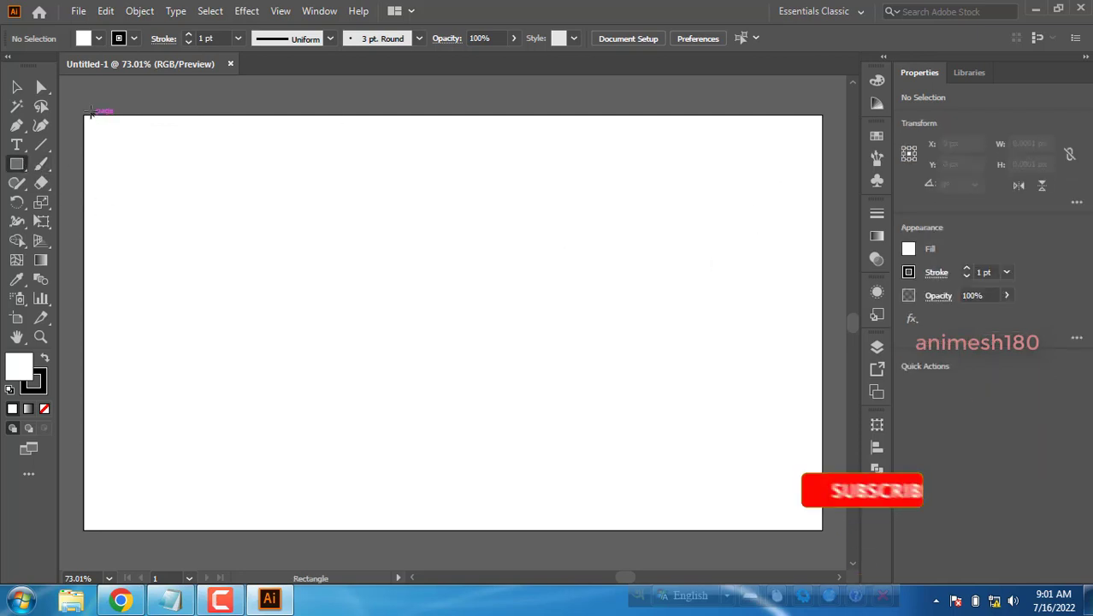
mouse_move(84, 115)
mouse_down()
mouse_move(834, 482)
mouse_move(665, 531)
mouse_up()
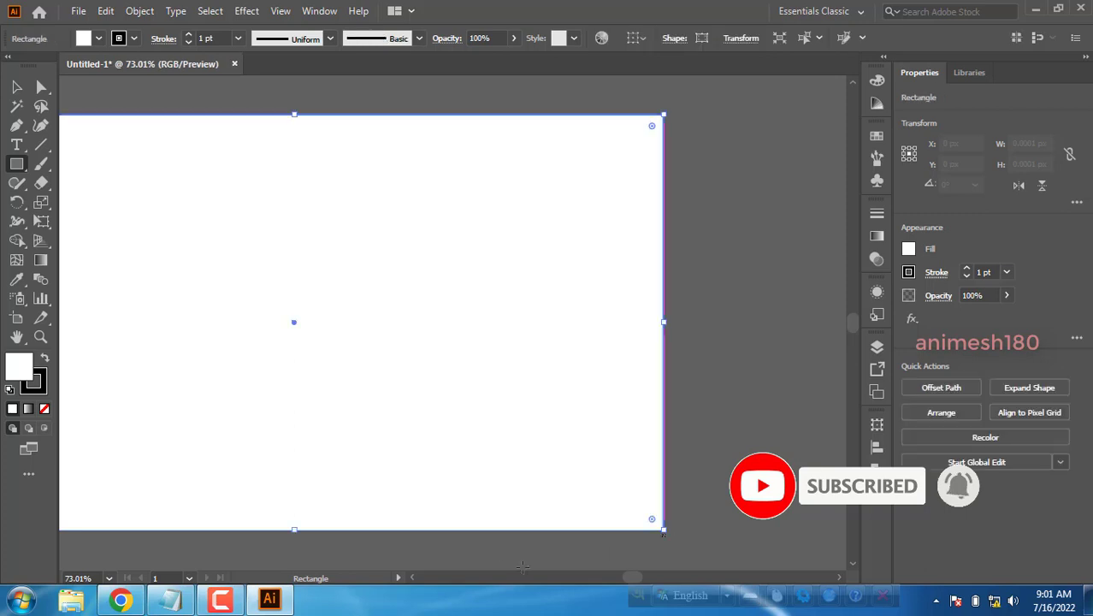
click(412, 579)
click(411, 579)
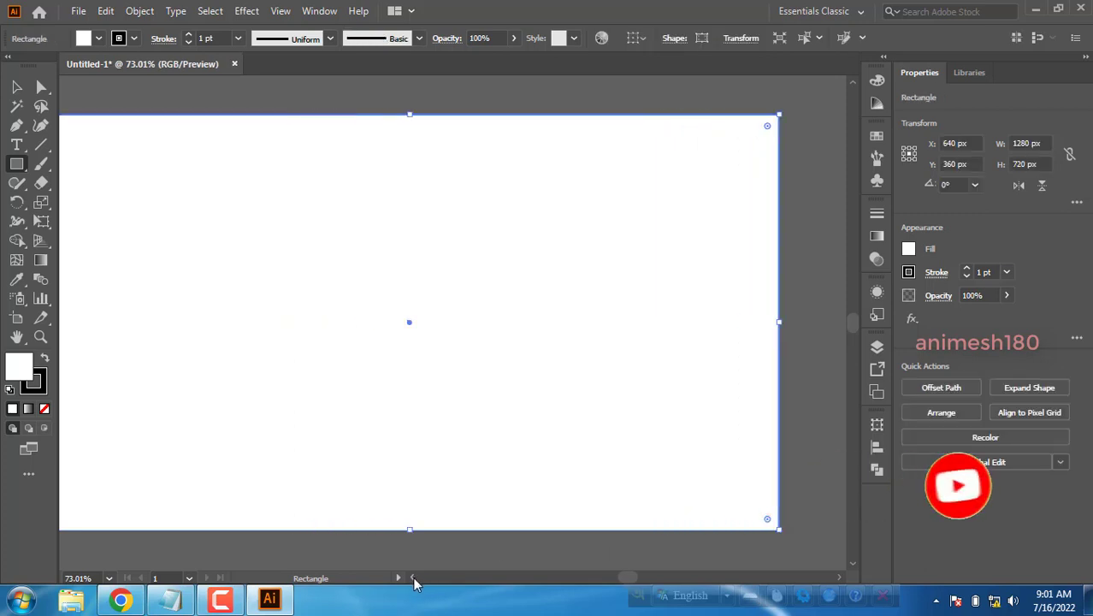
click(17, 87)
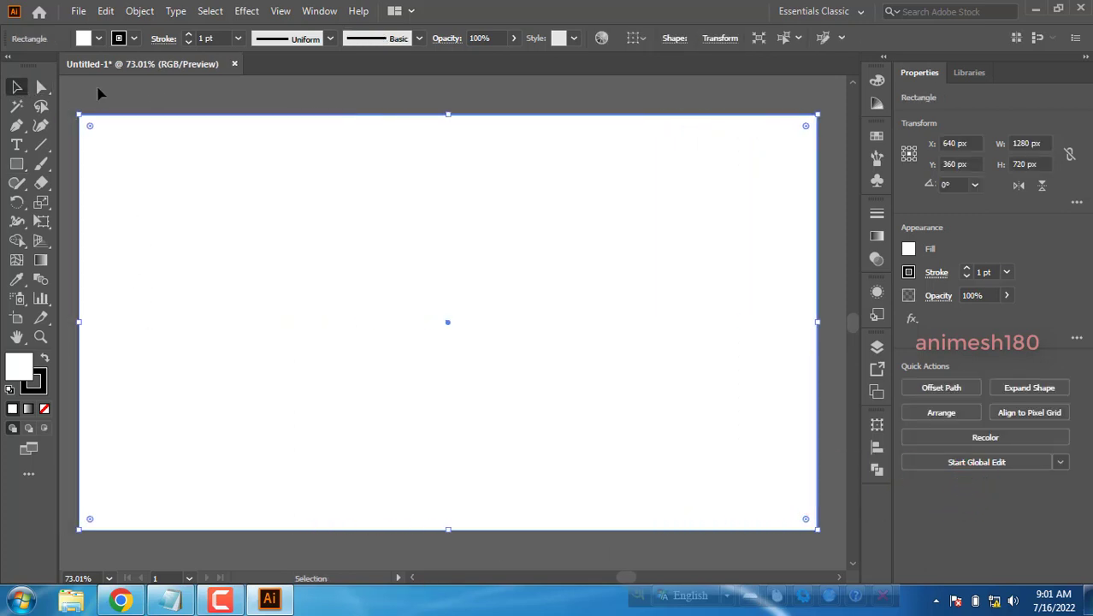
click(98, 92)
click(78, 10)
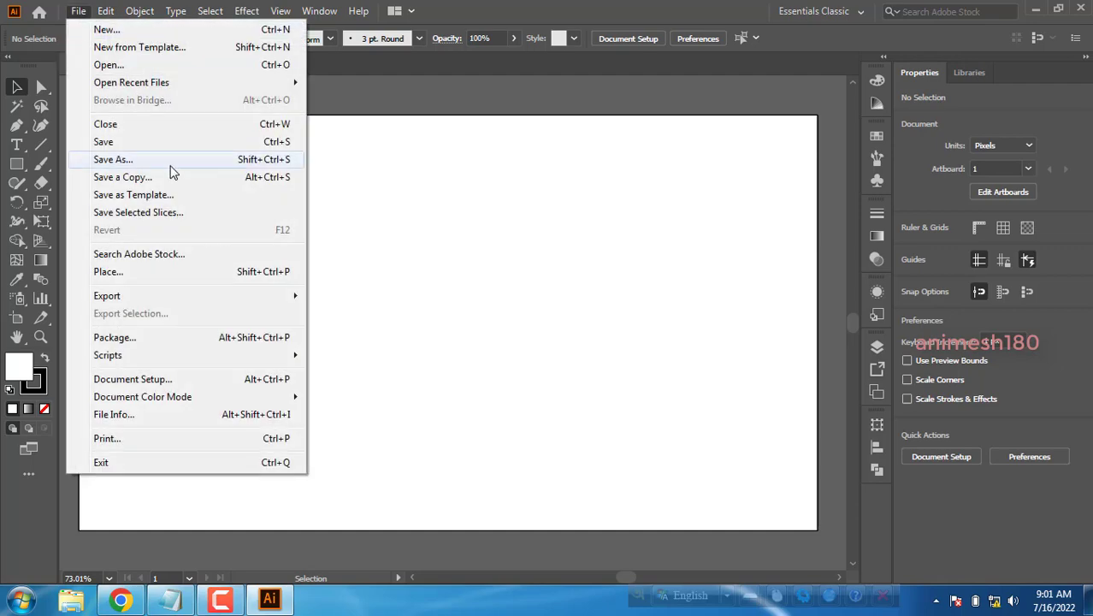
- Place the thumbs-up woman PNG at the artboard's left edge, scaled to full height
click(171, 272)
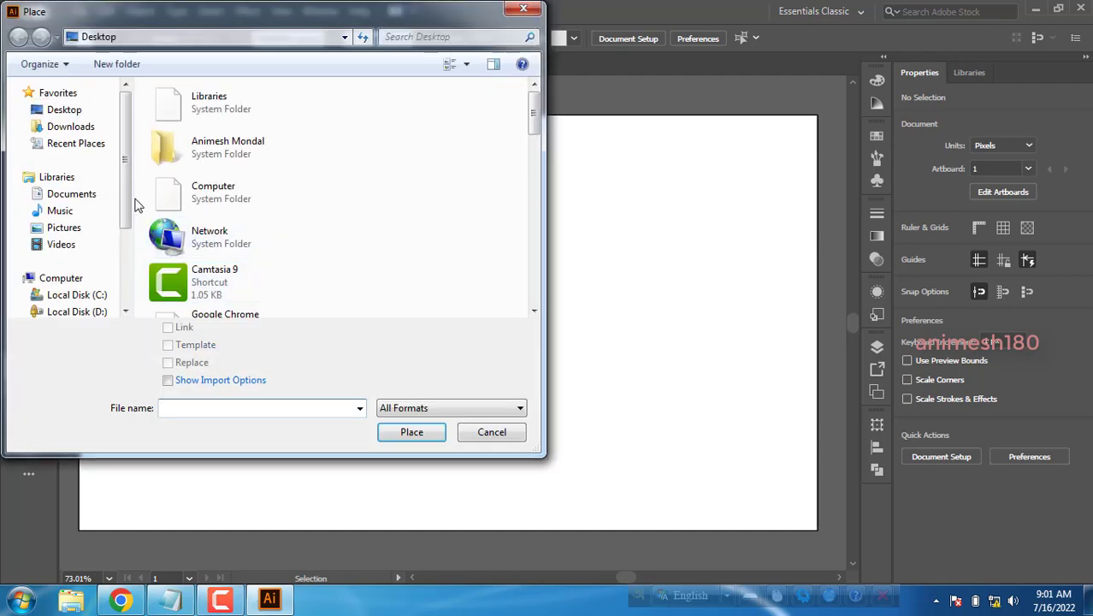
drag(532, 129, 537, 225)
double_click(265, 150)
click(205, 137)
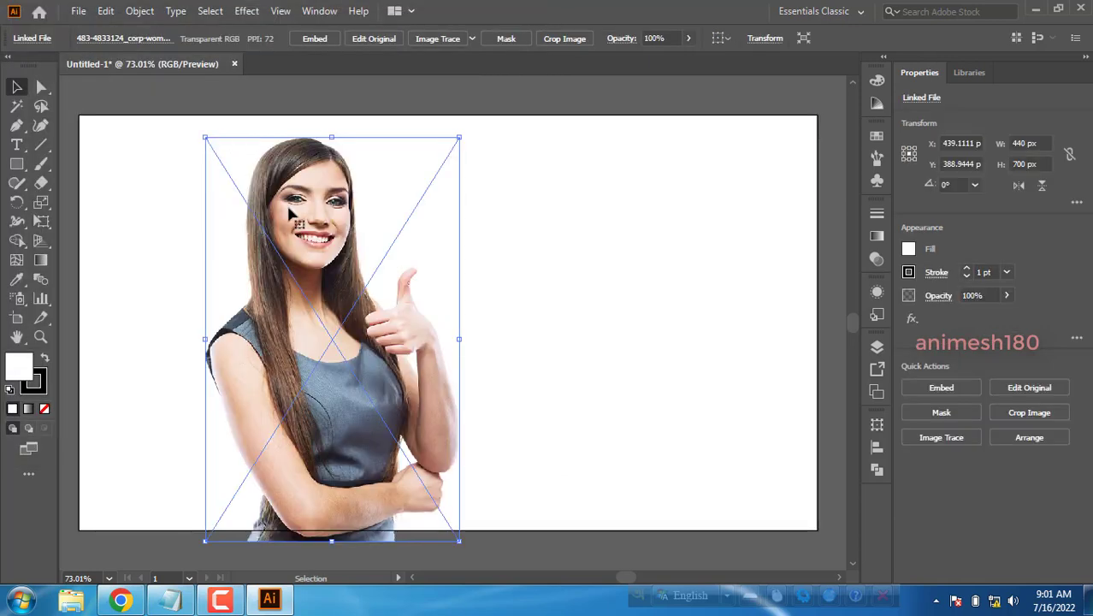
drag(313, 242, 179, 212)
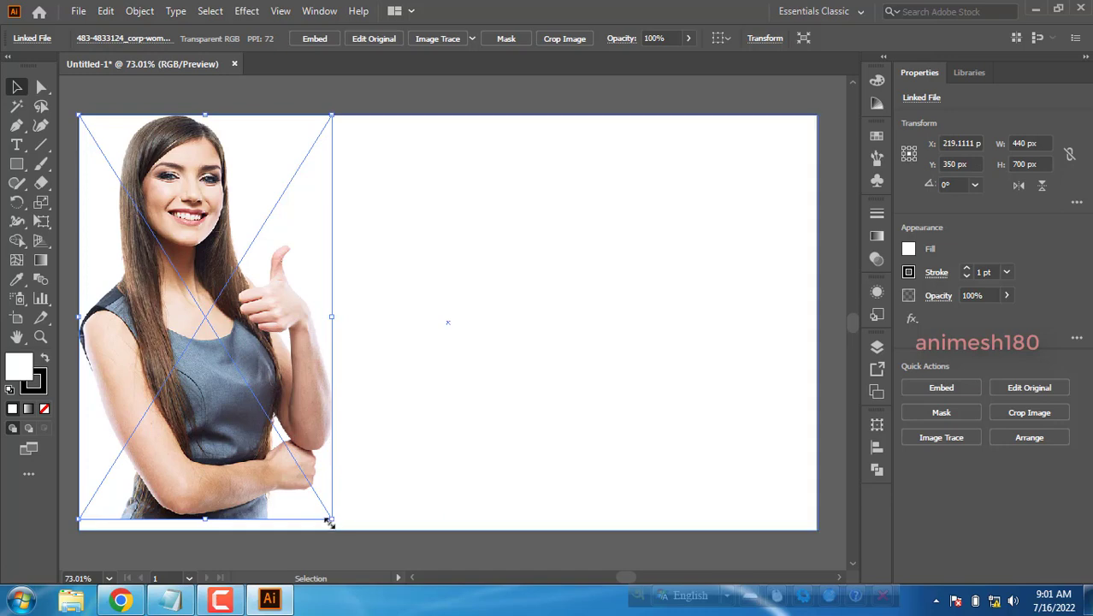
drag(332, 518, 342, 532)
click(337, 547)
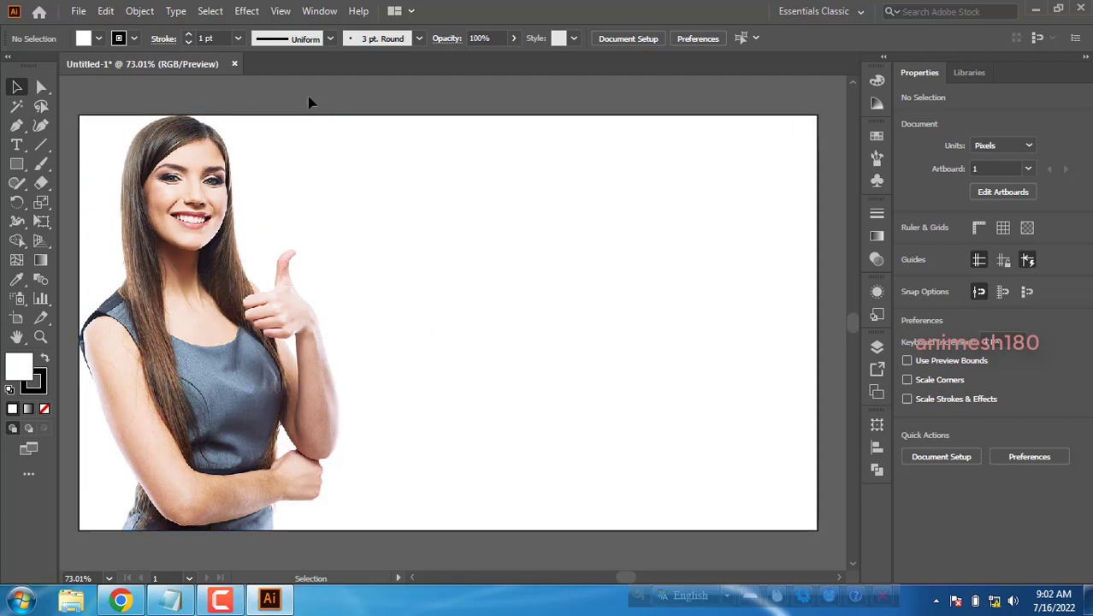
- Start a text line near the top centre in SutonnyMJ at 60 pt
click(15, 146)
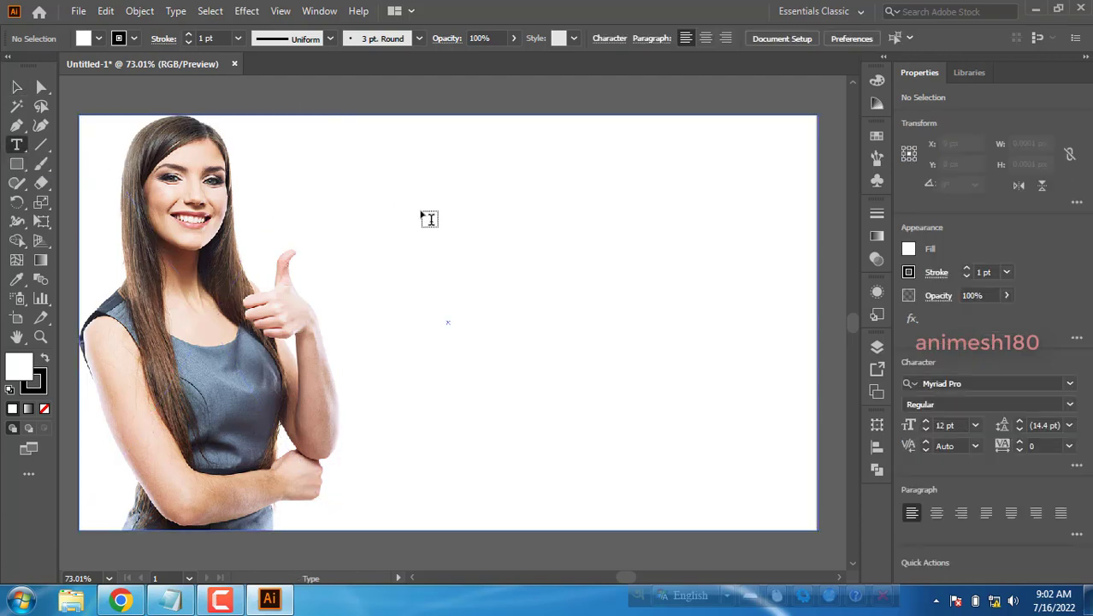
click(419, 202)
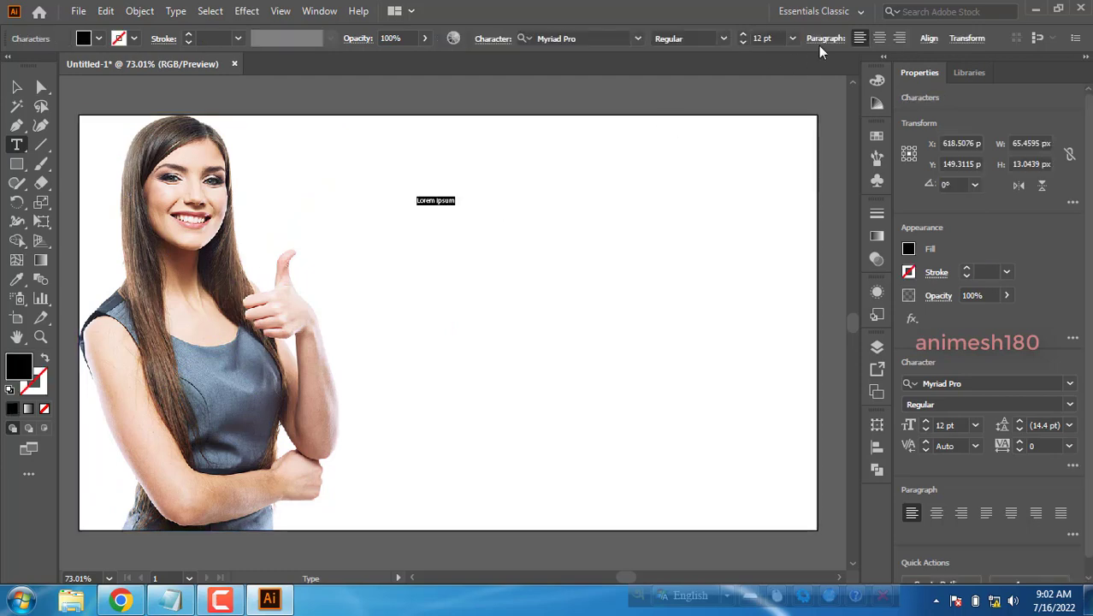
click(793, 39)
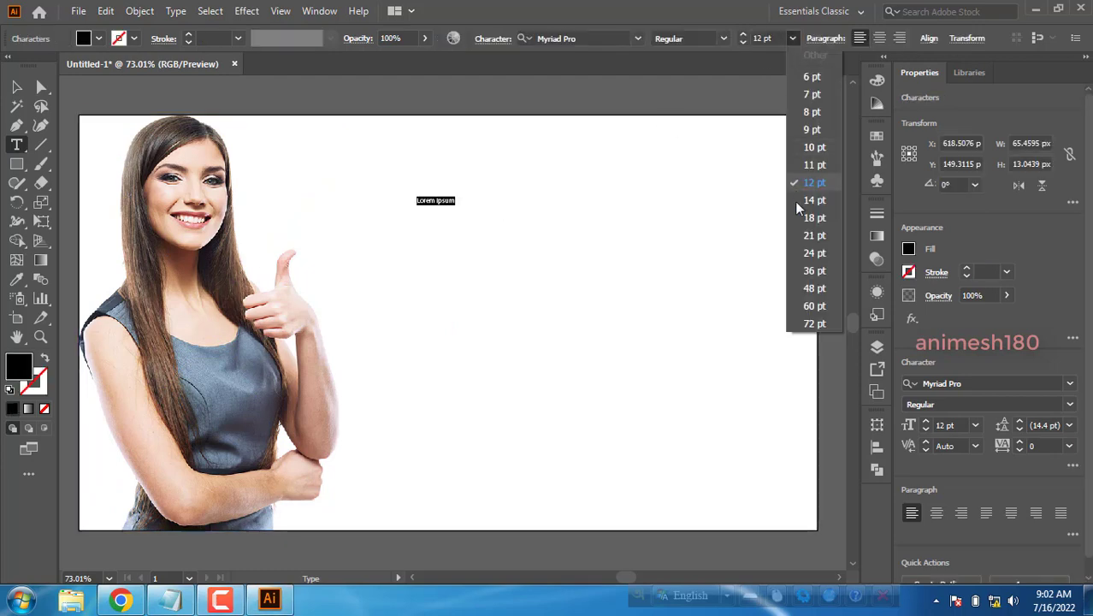
click(814, 306)
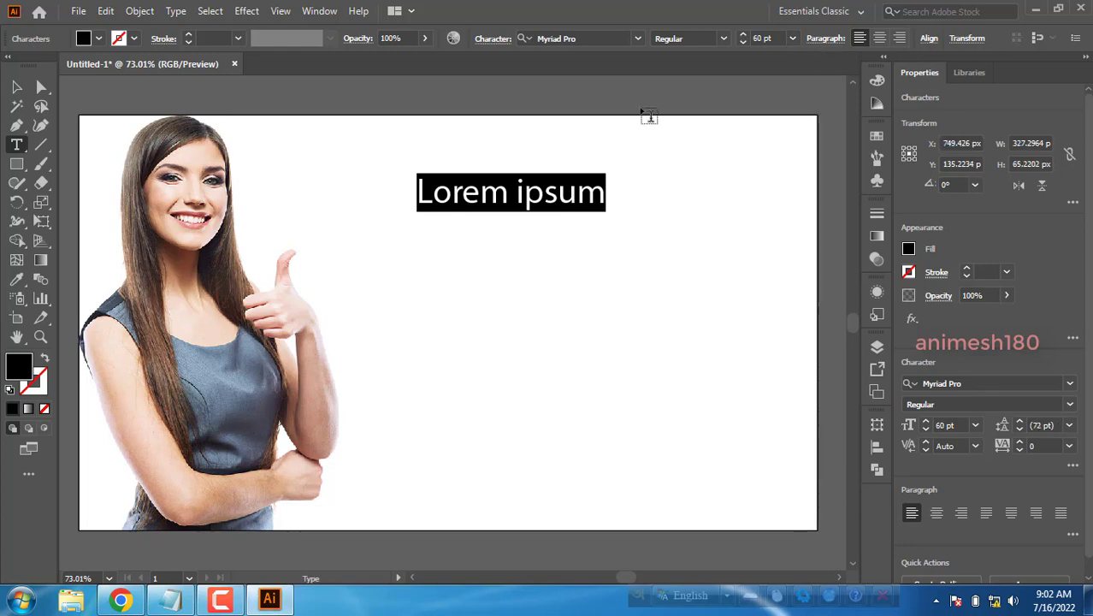
click(640, 39)
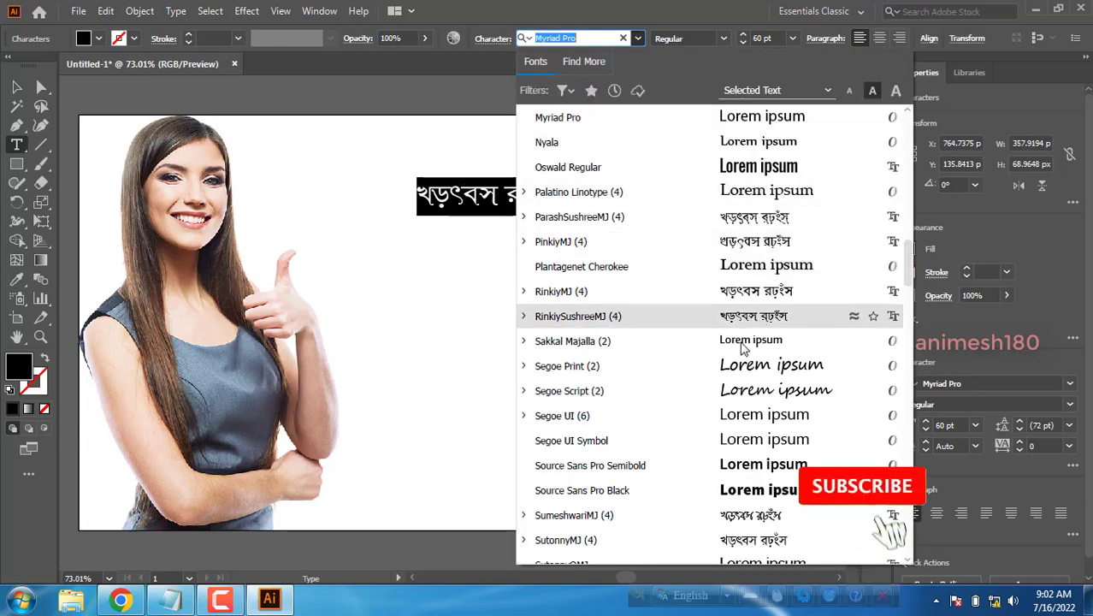
click(689, 540)
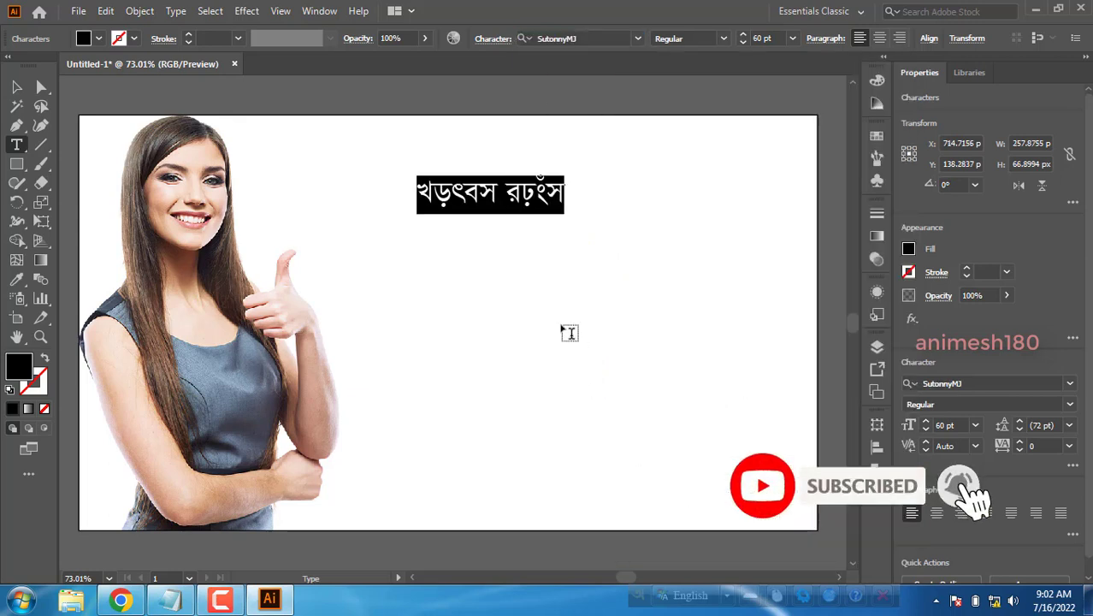
click(638, 39)
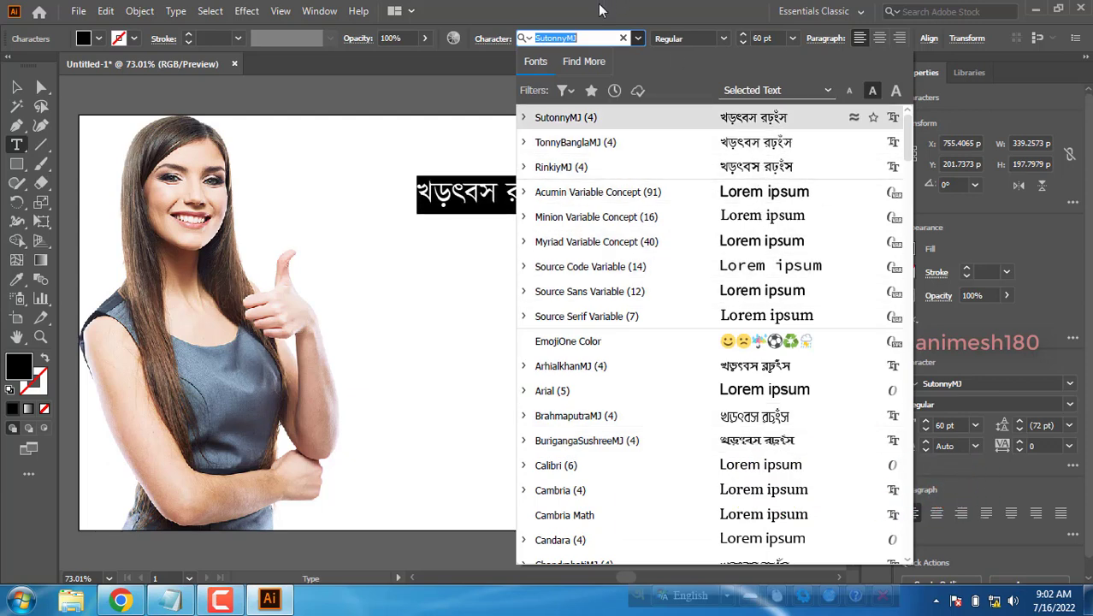
click(442, 92)
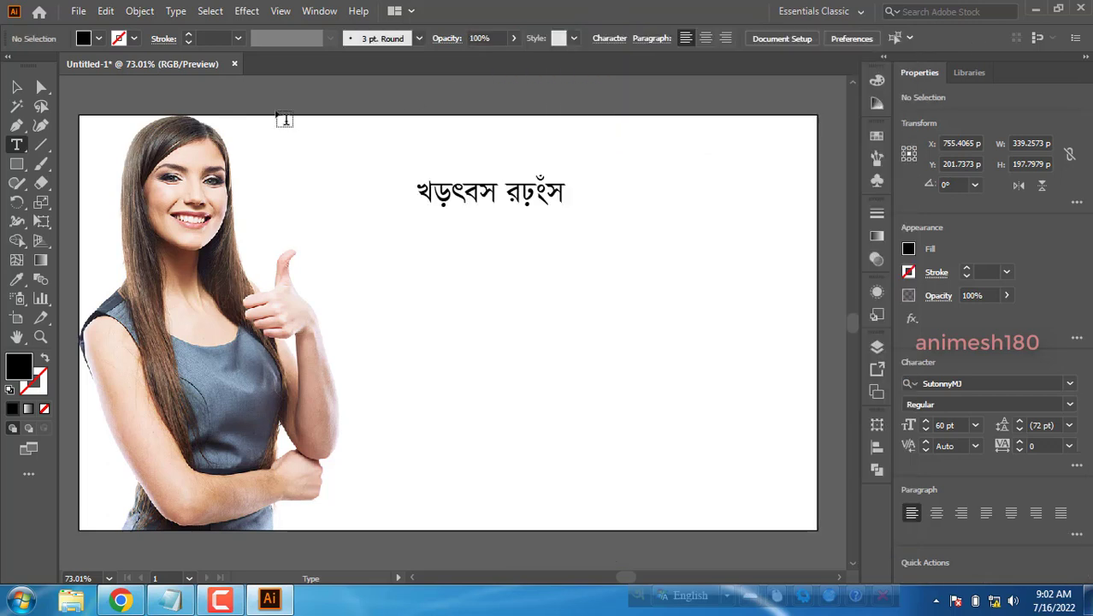
- Replace the placeholder text with the Bengali headline ইউটিউব ভিডিও আপলোড, fixing typos
triple_click(463, 193)
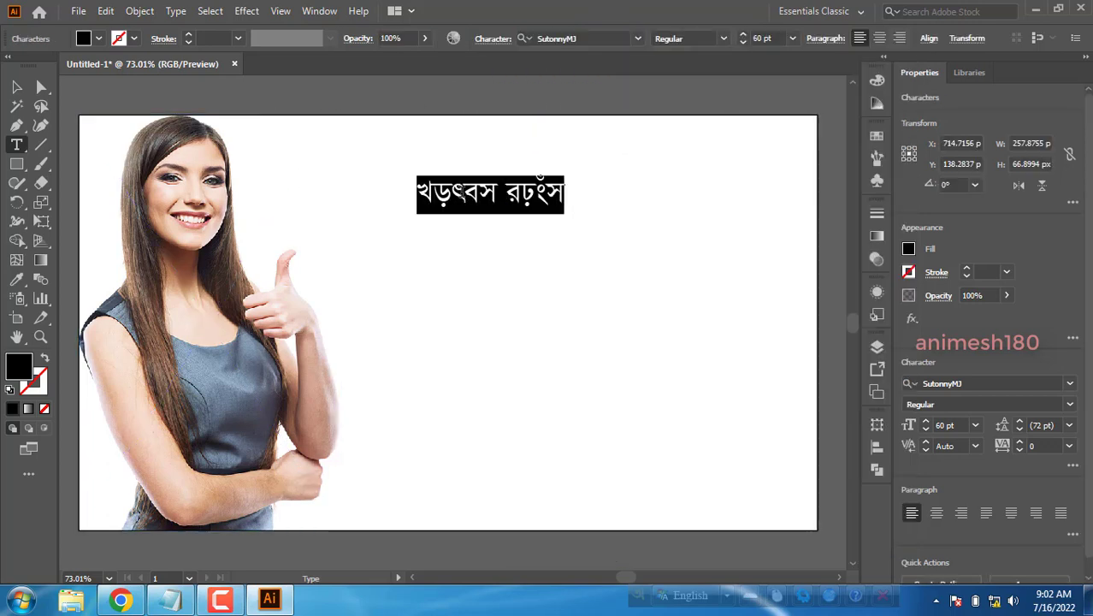
key(BackSpace)
text(BDwU)
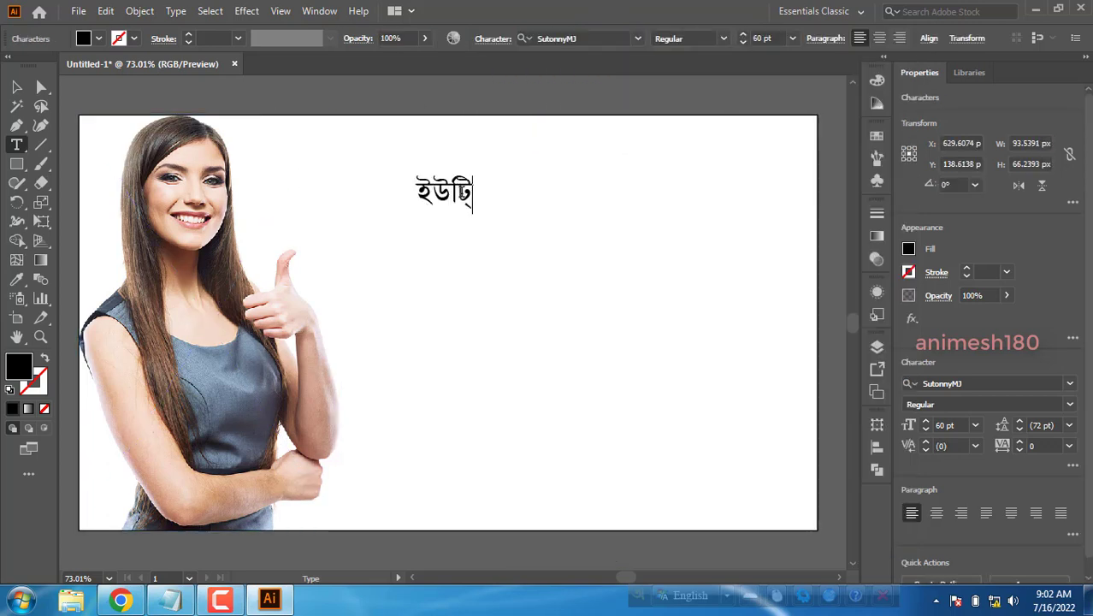
text(De wfwWI Av)
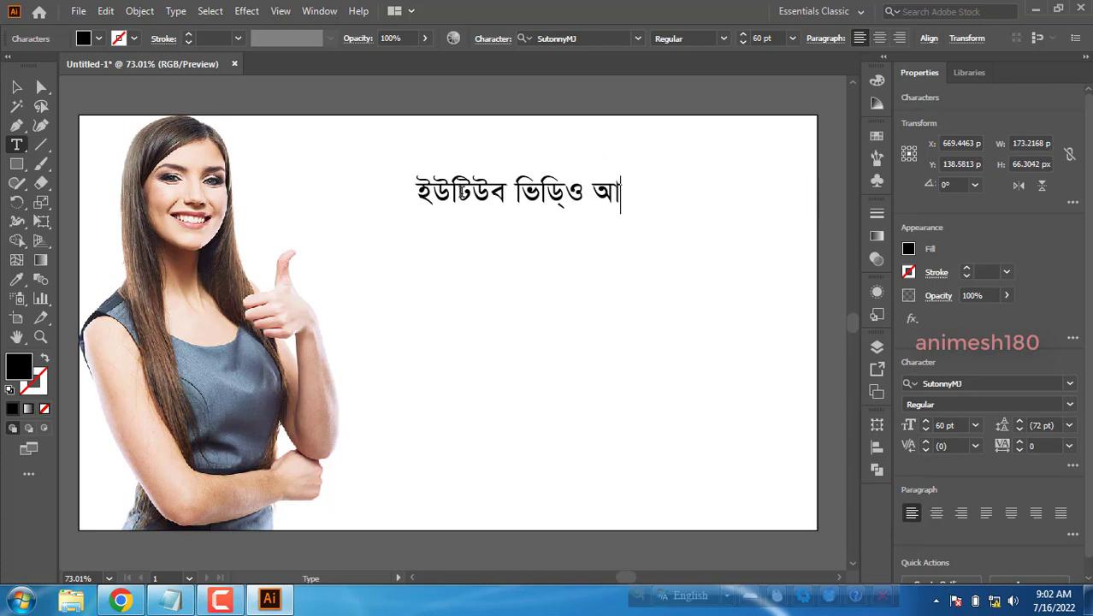
key(BackSpace)
key(BackSpace)
key(BackSpace)
key(BackSpace)
text(I Avc)
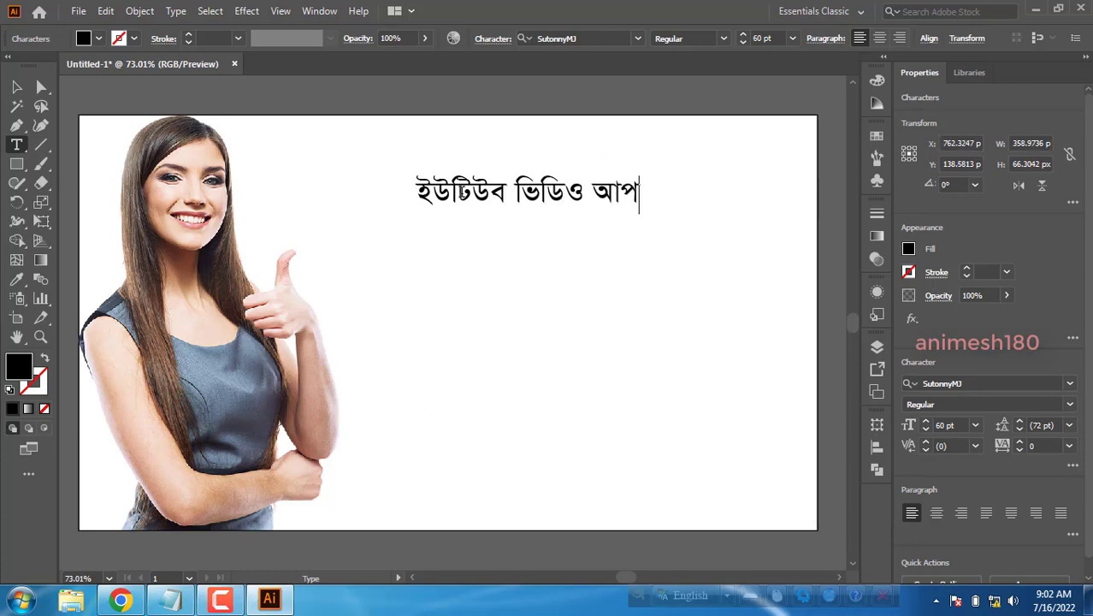
text(j‡v)
key(BackSpace)
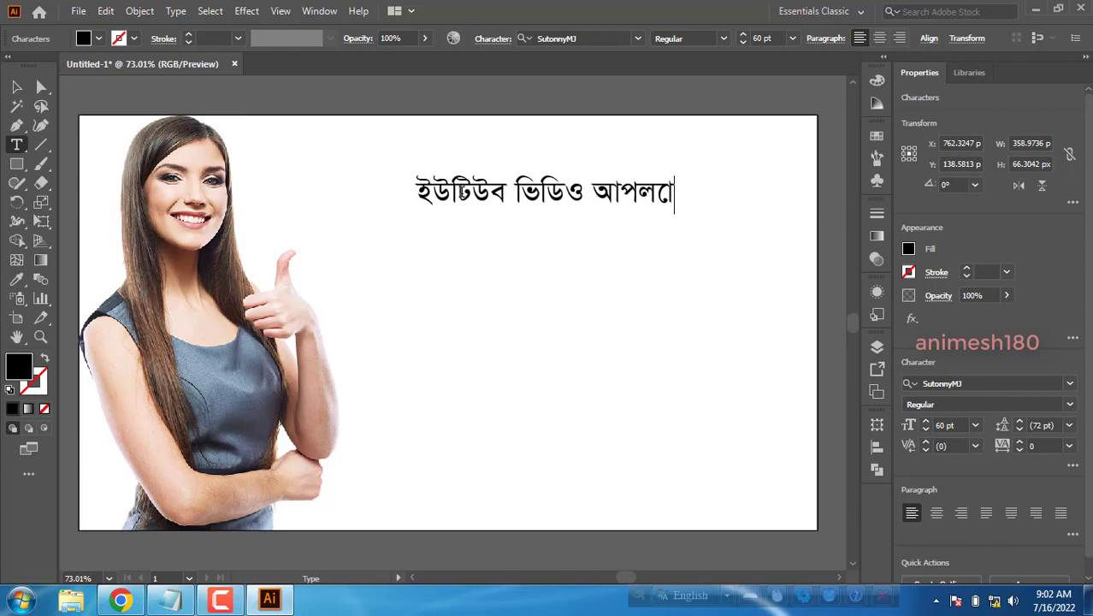
text(W)
key(BackSpace)
key(BackSpace)
key(BackSpace)
text(‡)
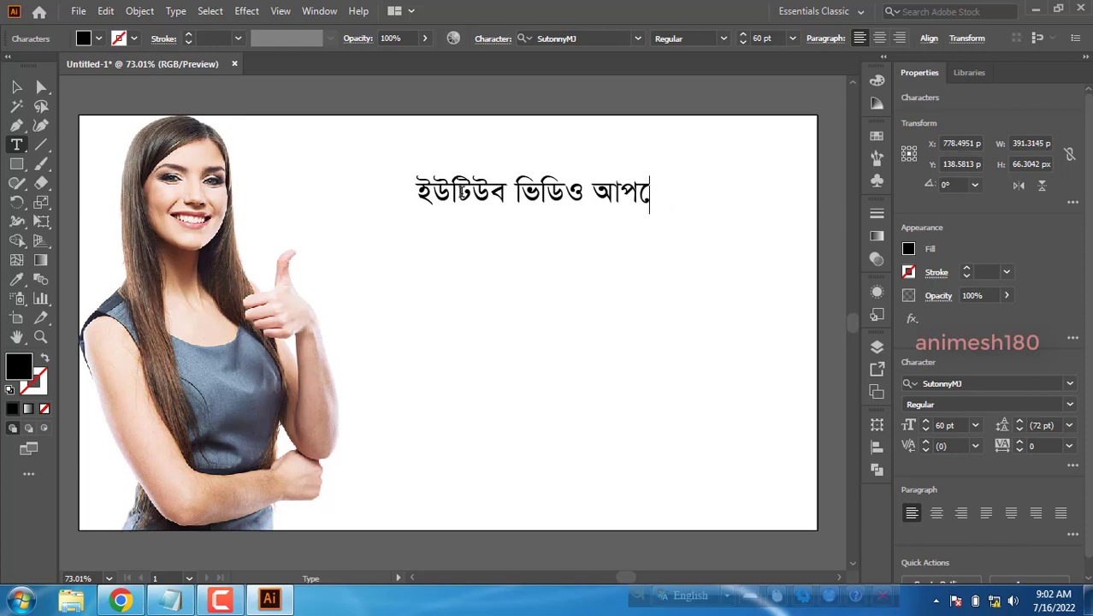
text(jvW)
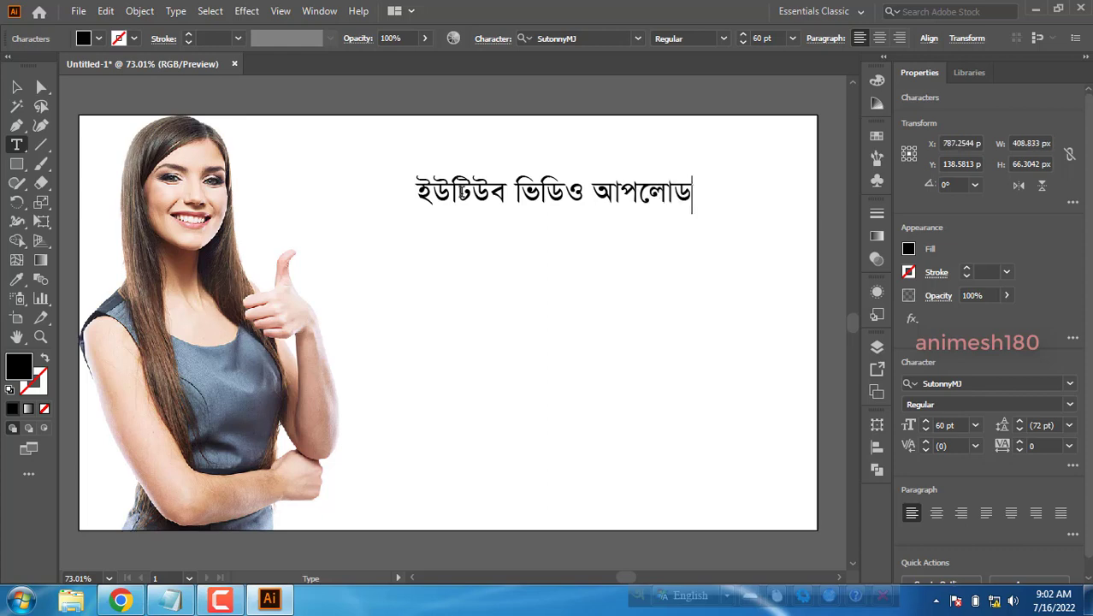
- Scale the headline up to about 78 pt
click(17, 87)
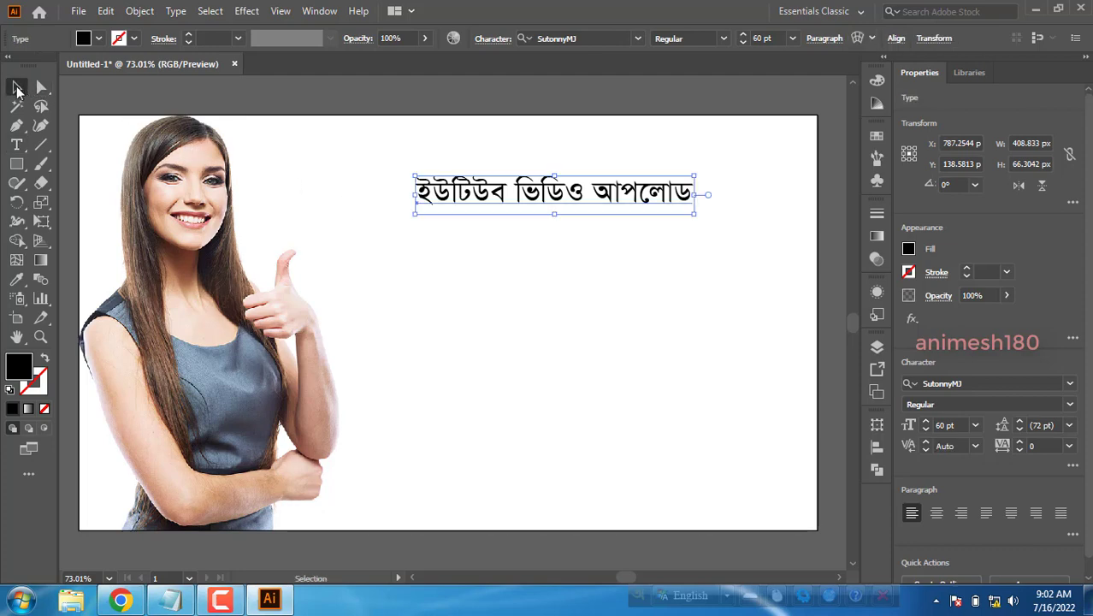
drag(695, 218, 765, 225)
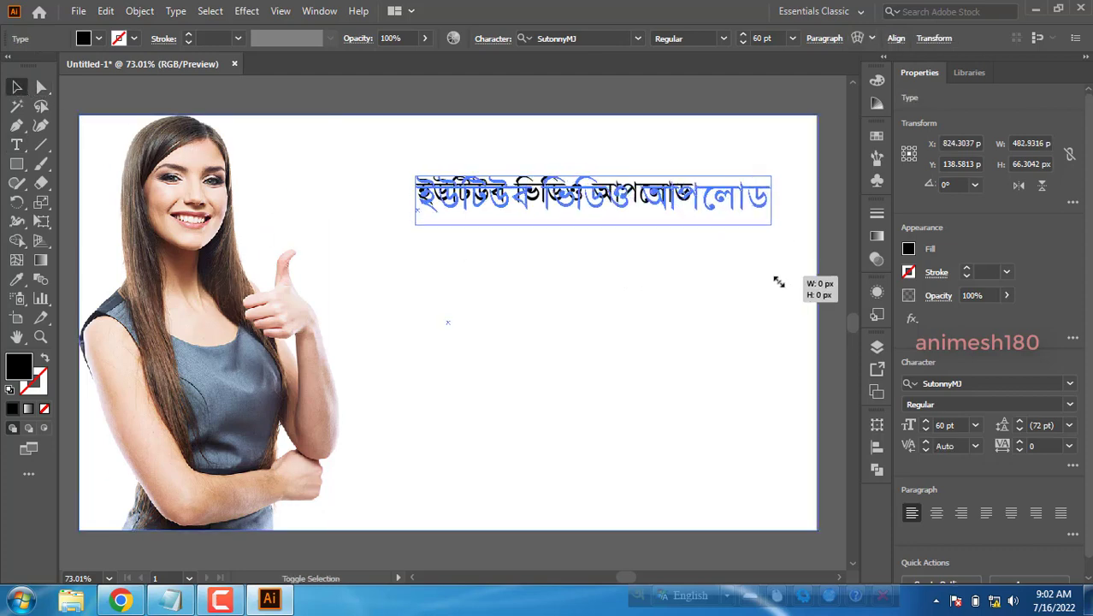
click(621, 309)
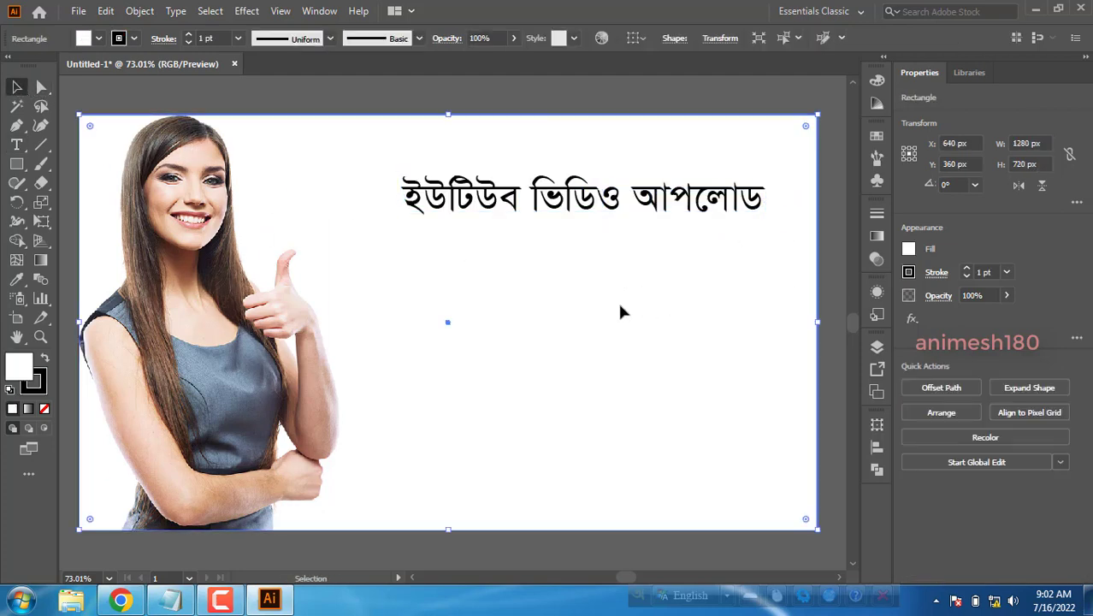
click(436, 111)
- Type a second line, সঠিক নিয়ম, below the headline
click(16, 145)
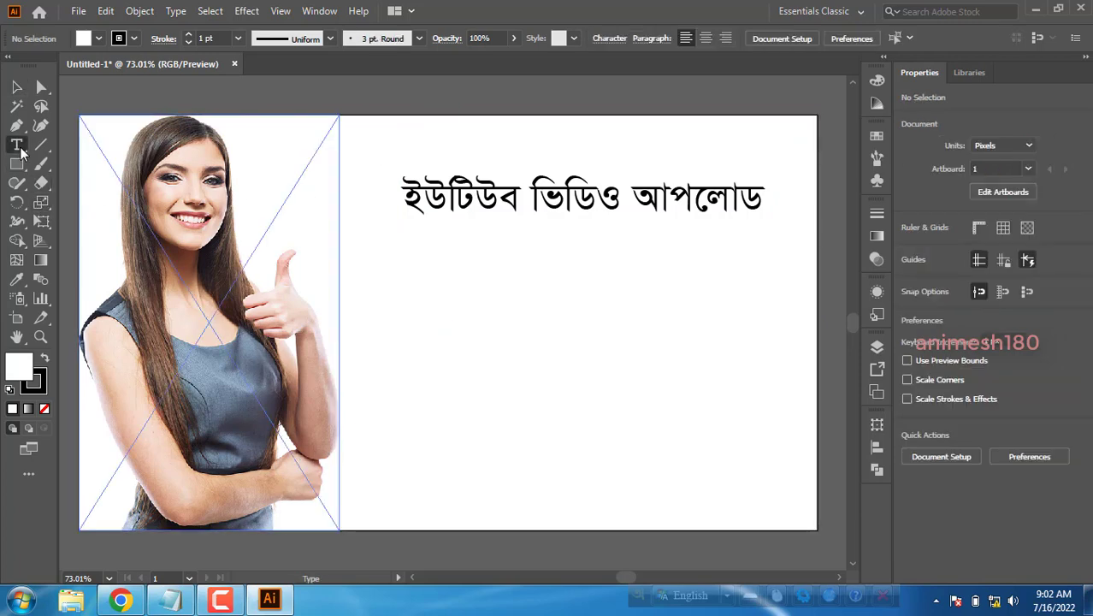
click(426, 270)
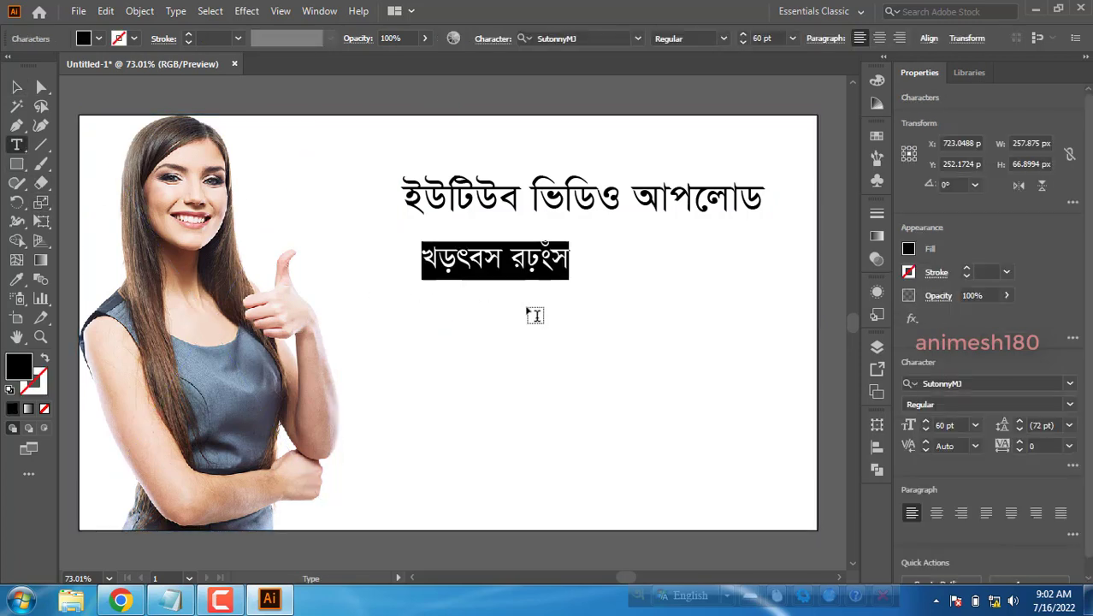
text(mvVK)
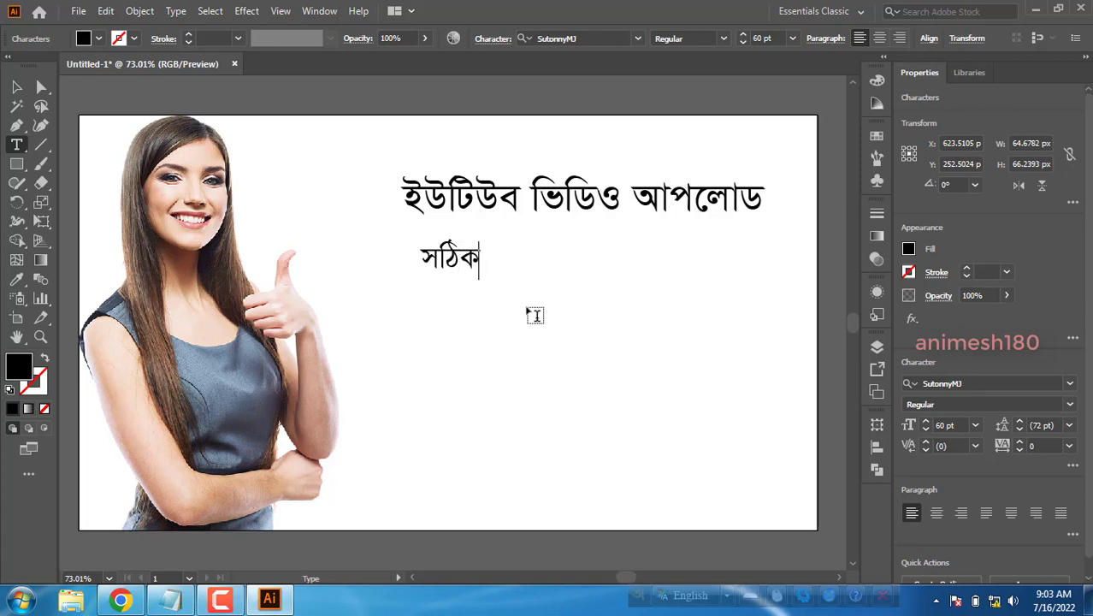
text( wbqk)
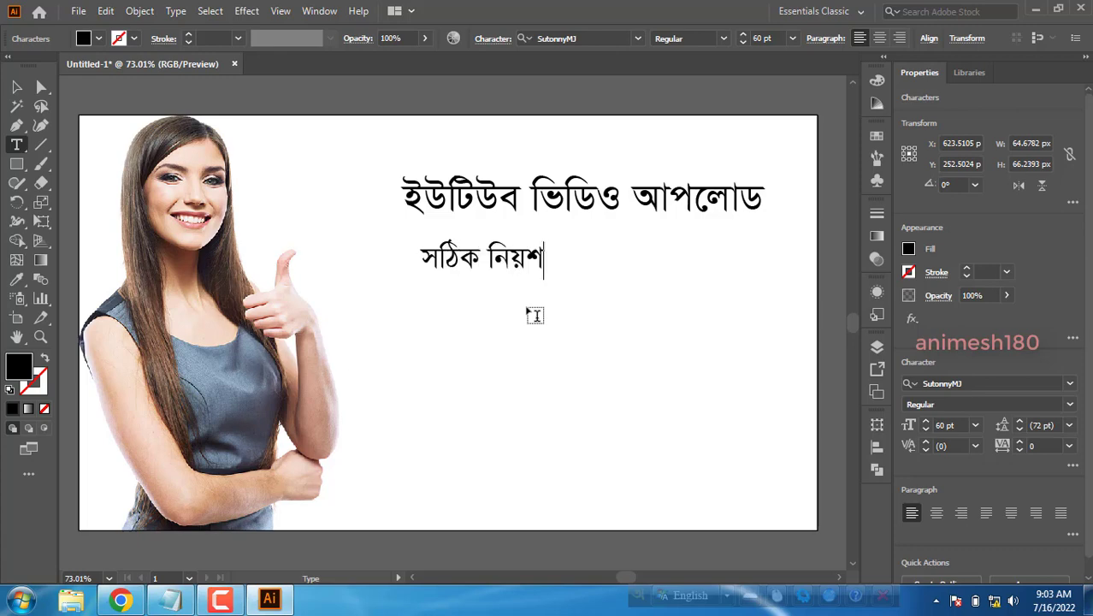
key(BackSpace)
text(g)
key(Escape)
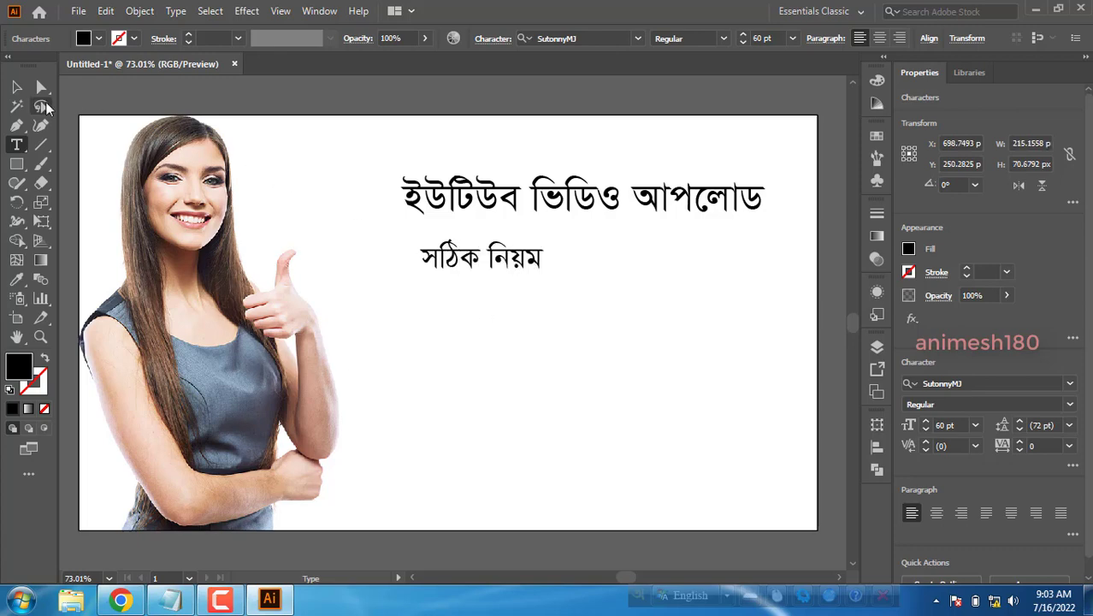
- Scale সঠিক নিয়ম to about 97 pt and centre it under the headline
click(16, 86)
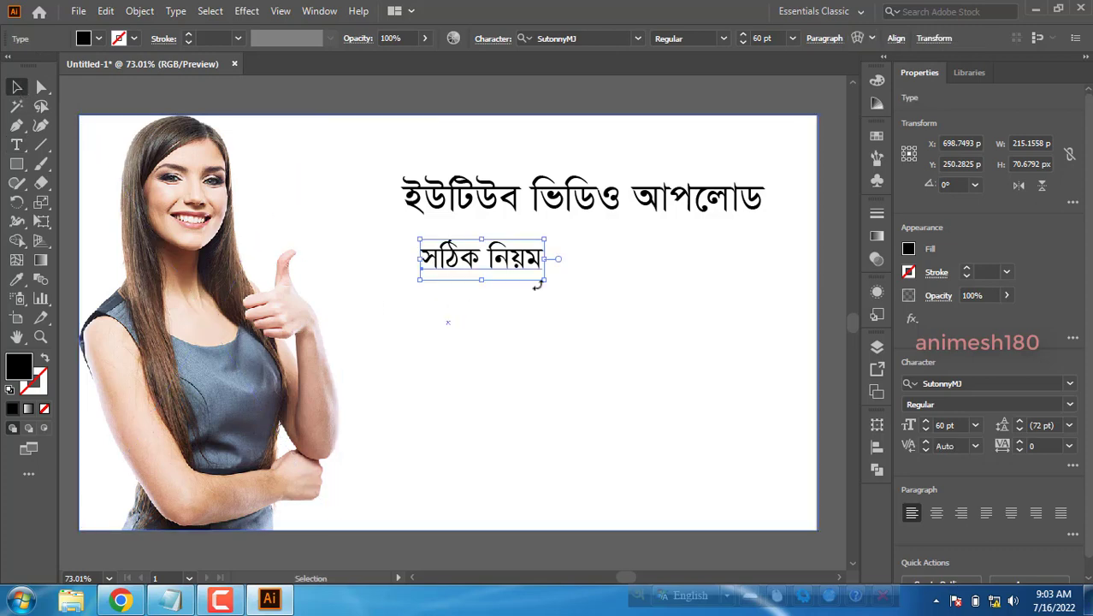
drag(538, 285, 622, 305)
drag(530, 269, 580, 269)
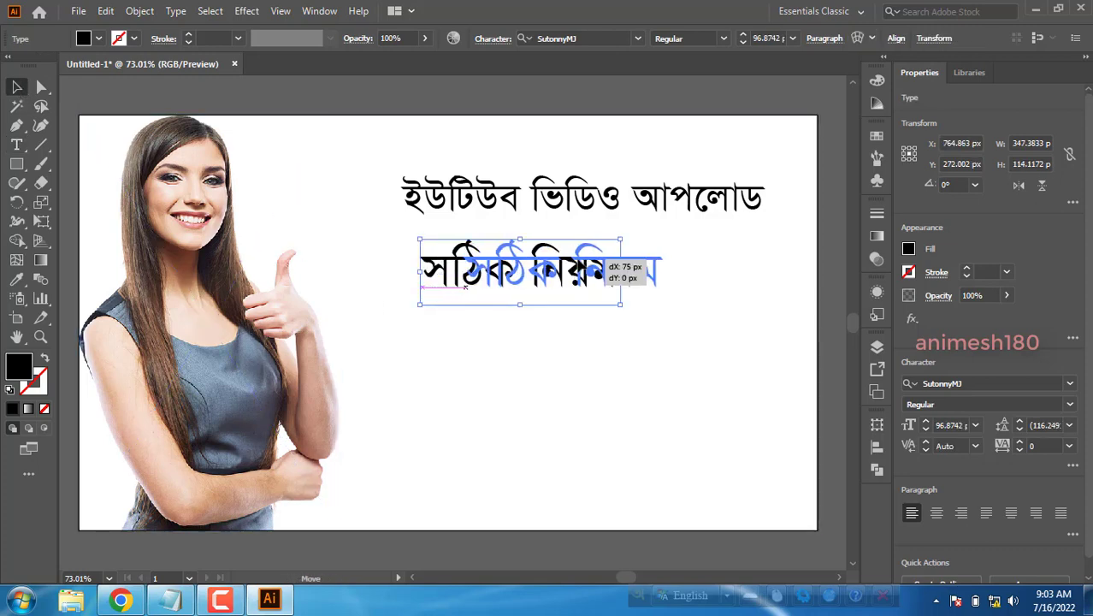
click(462, 95)
click(16, 144)
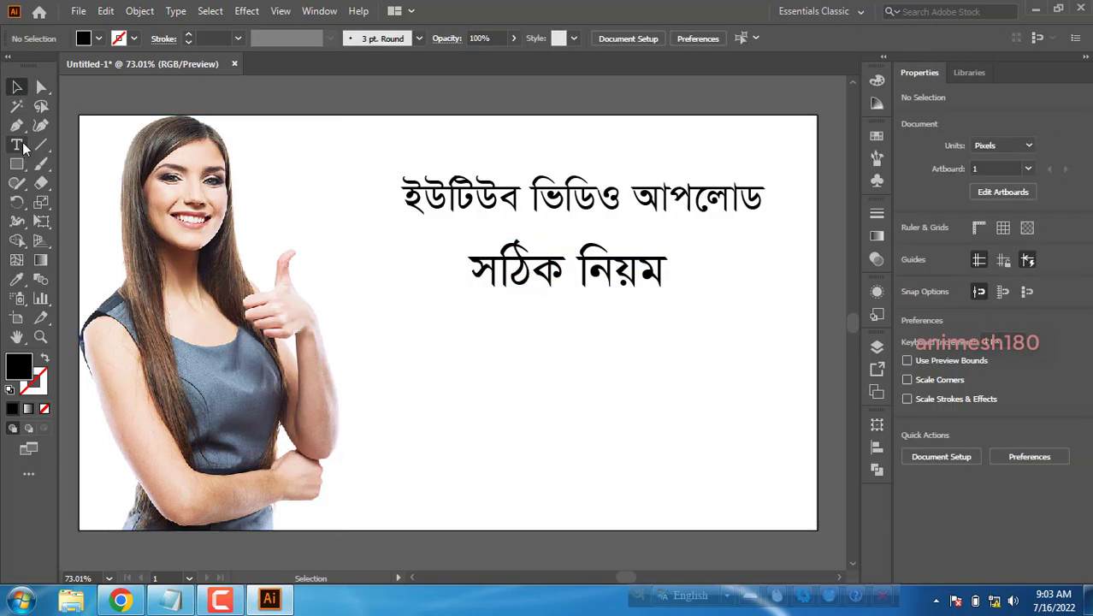
- Type the third line বেশি ভিউ দ্রুতো সফল beneath সঠিক নিয়ম, correcting mistakes
click(420, 358)
text(কদু)
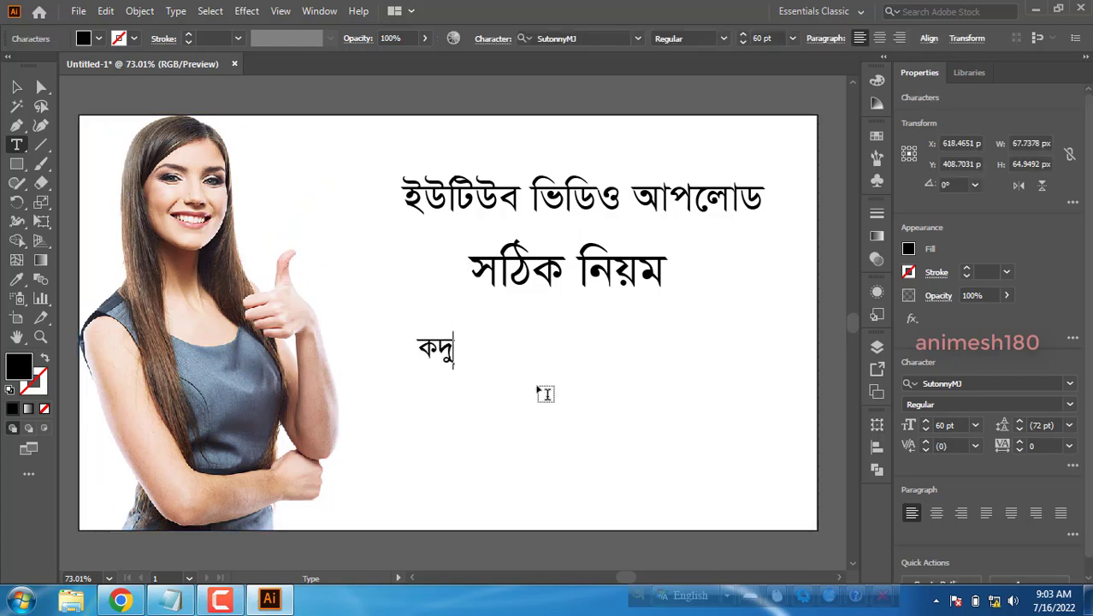
key(BackSpace)
key(BackSpace)
key(BackSpace)
text(দু)
text(্রু)
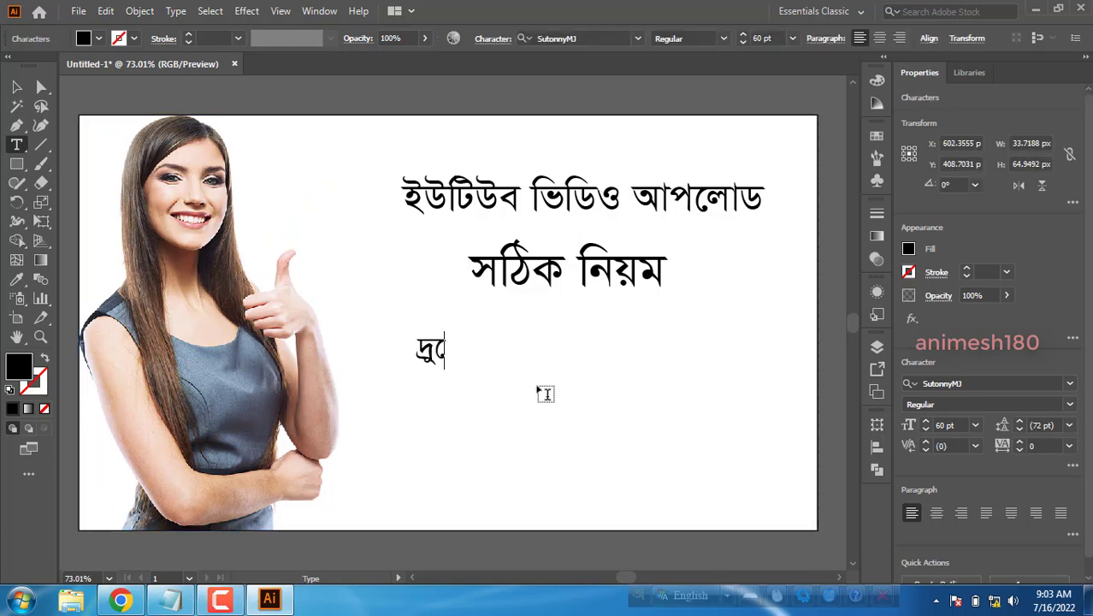
text(তো সফল)
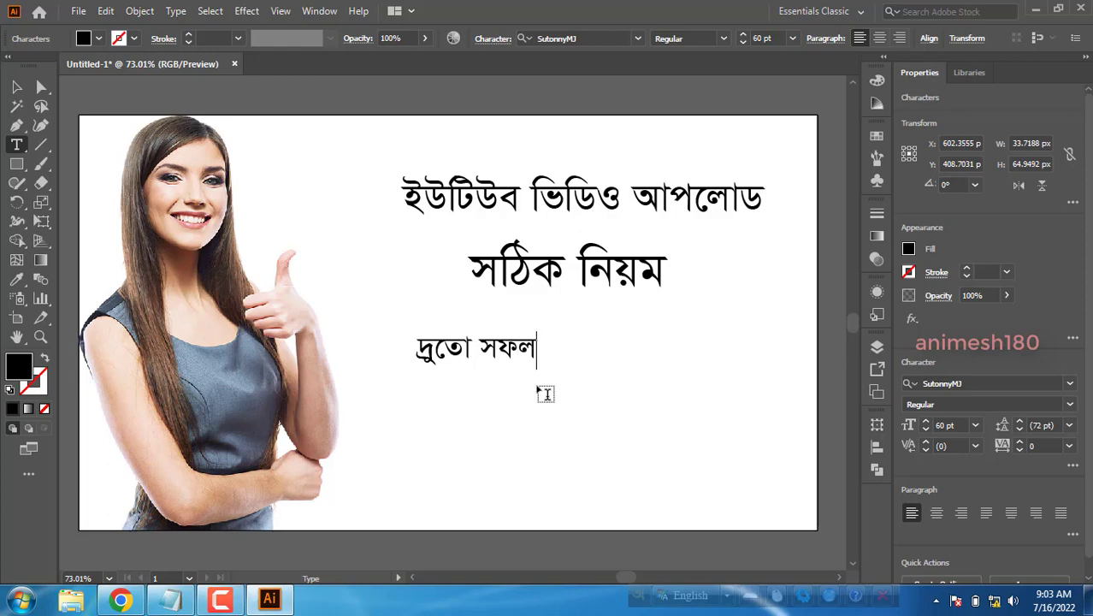
key(BackSpace)
key(BackSpace)
key(BackSpace)
key(BackSpace)
key(BackSpace)
key(BackSpace)
key(BackSpace)
text(বেশি)
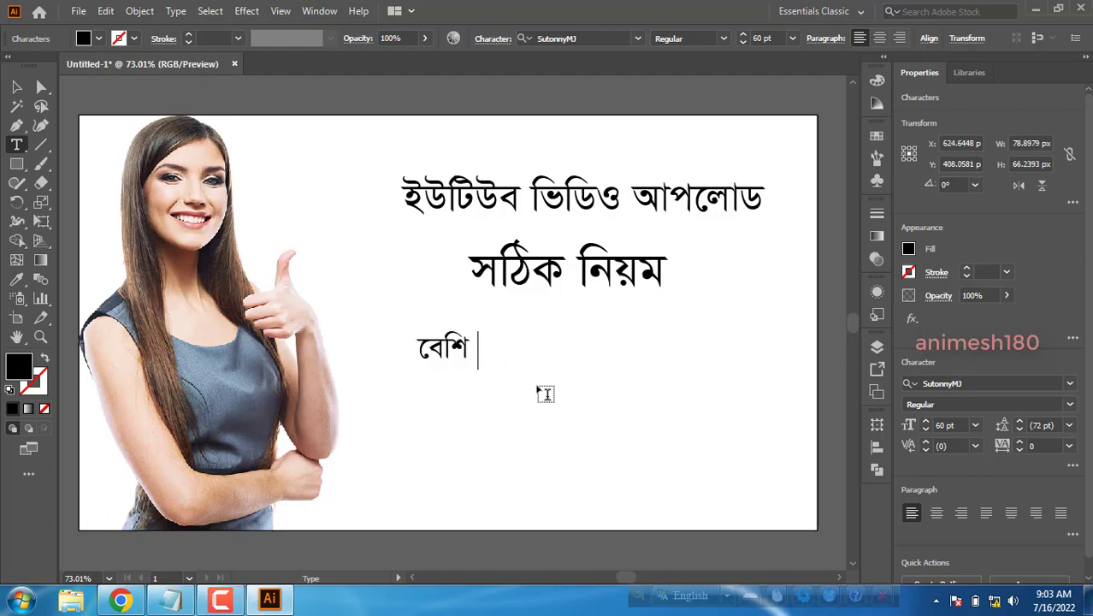
text( ভিউ দ)
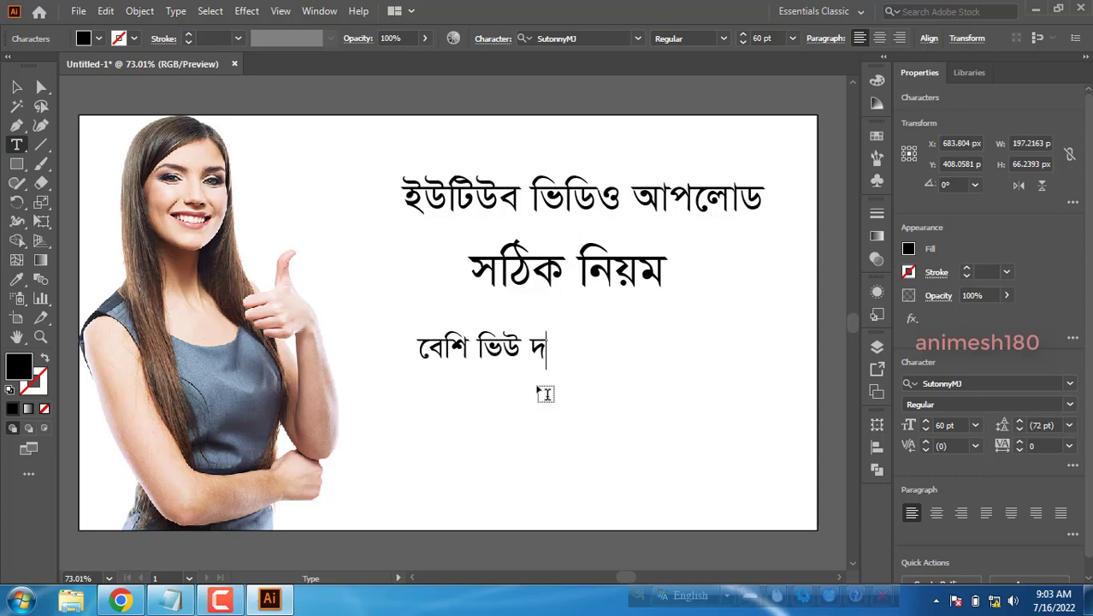
text(্রুতে)
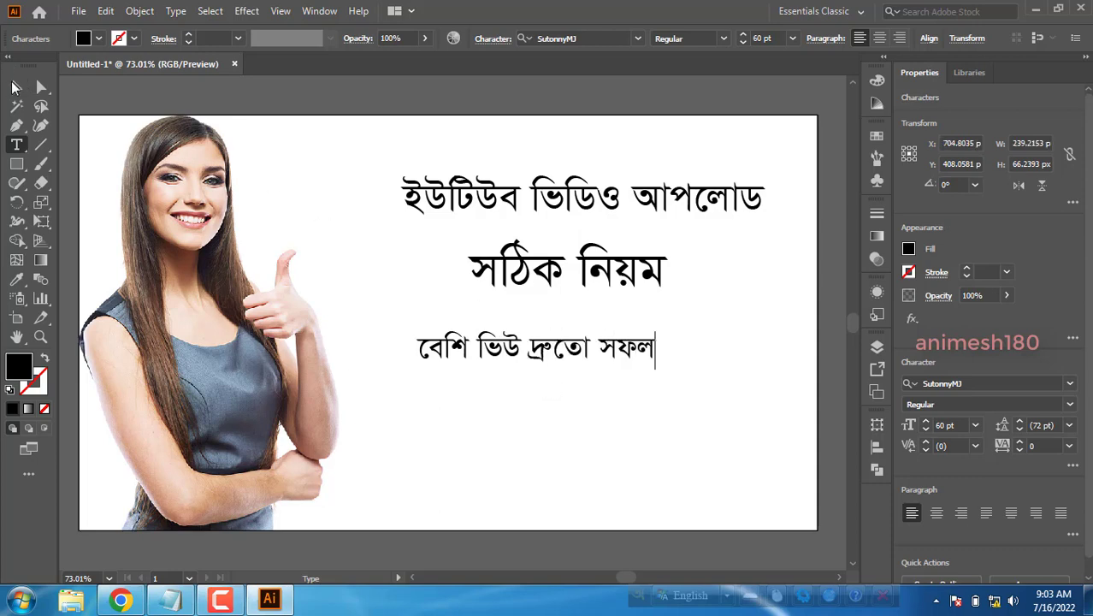
key(Escape)
- Select all three Bengali lines and raise their font size together to 90 pt
click(552, 178)
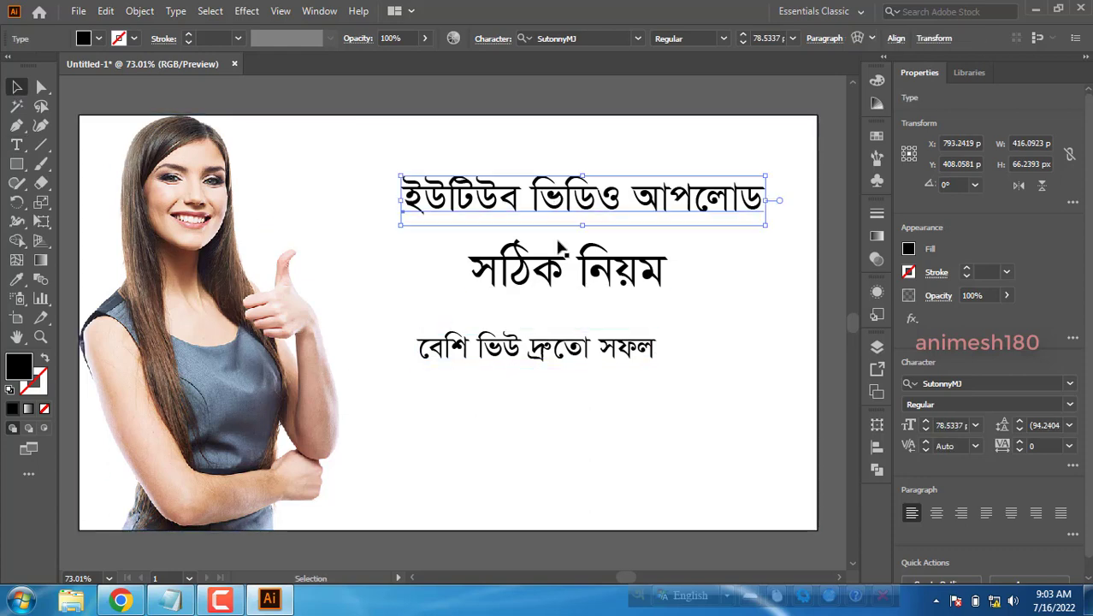
shift+click(564, 269)
shift+click(535, 346)
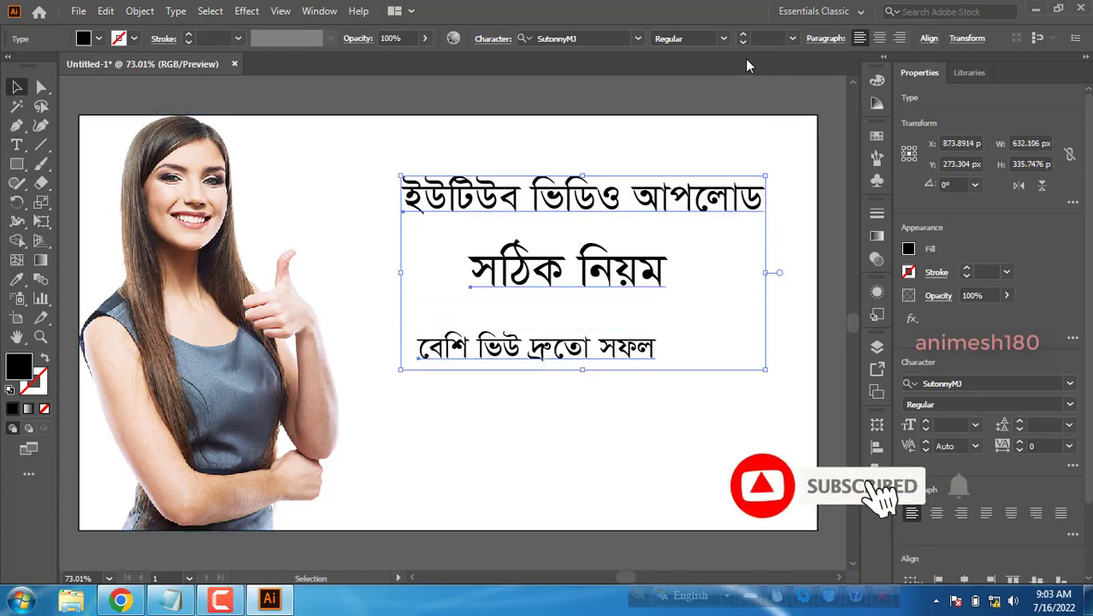
click(744, 36)
click(743, 36)
click(744, 36)
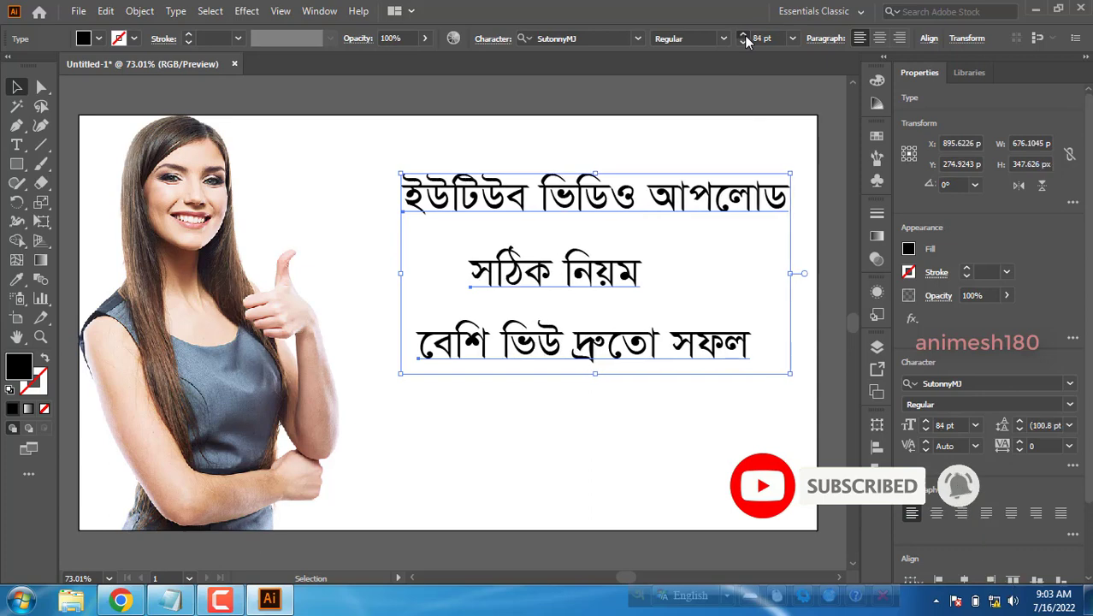
click(744, 36)
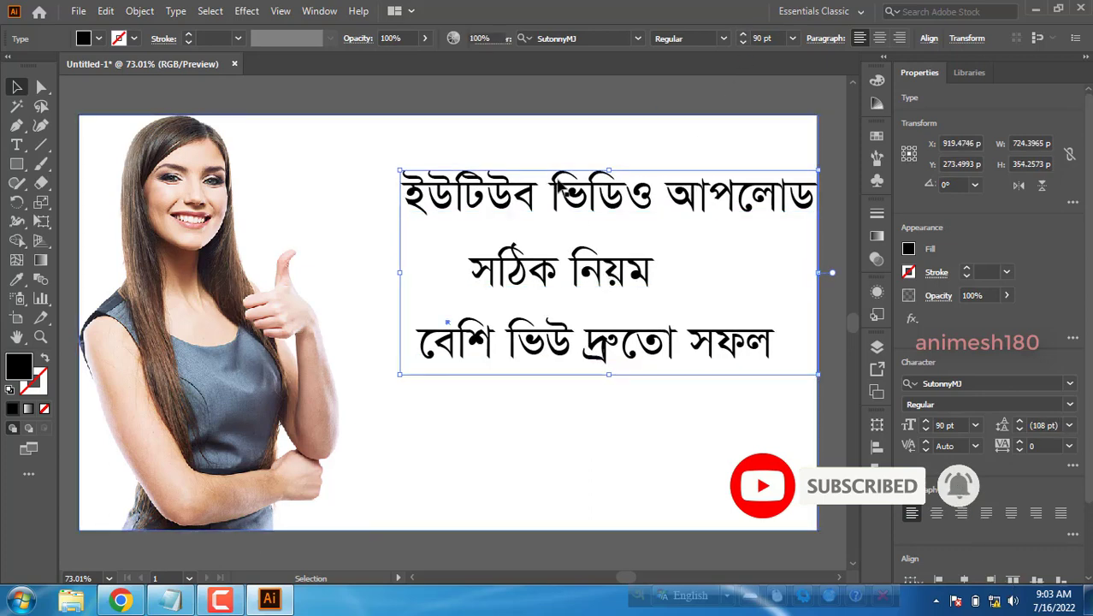
click(522, 154)
click(509, 110)
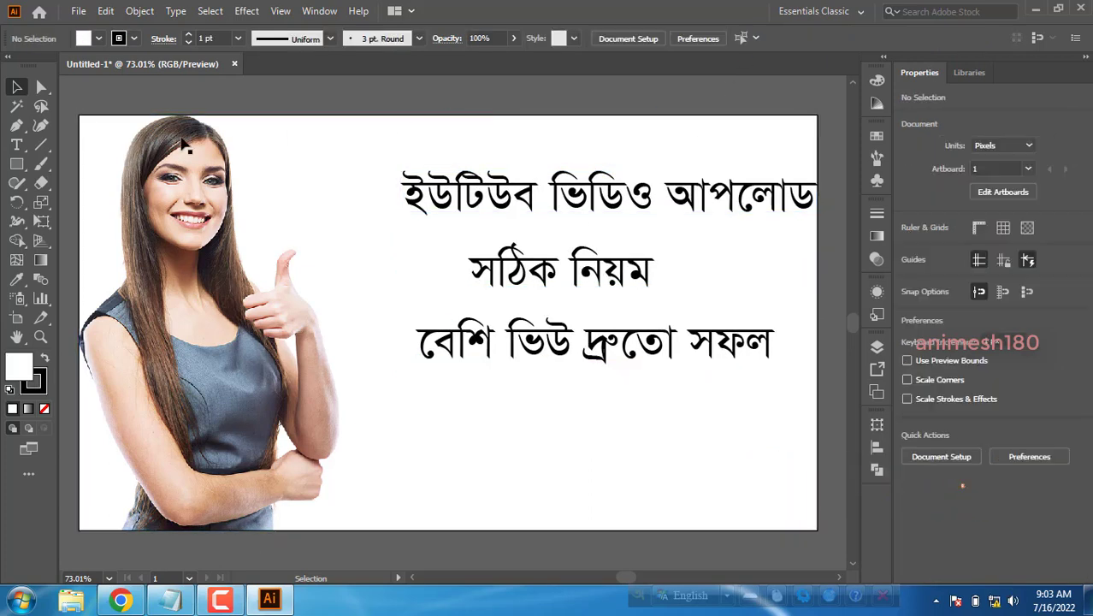
- Draw a horizontal rule above the headline and centre-align the three text lines with it
click(40, 147)
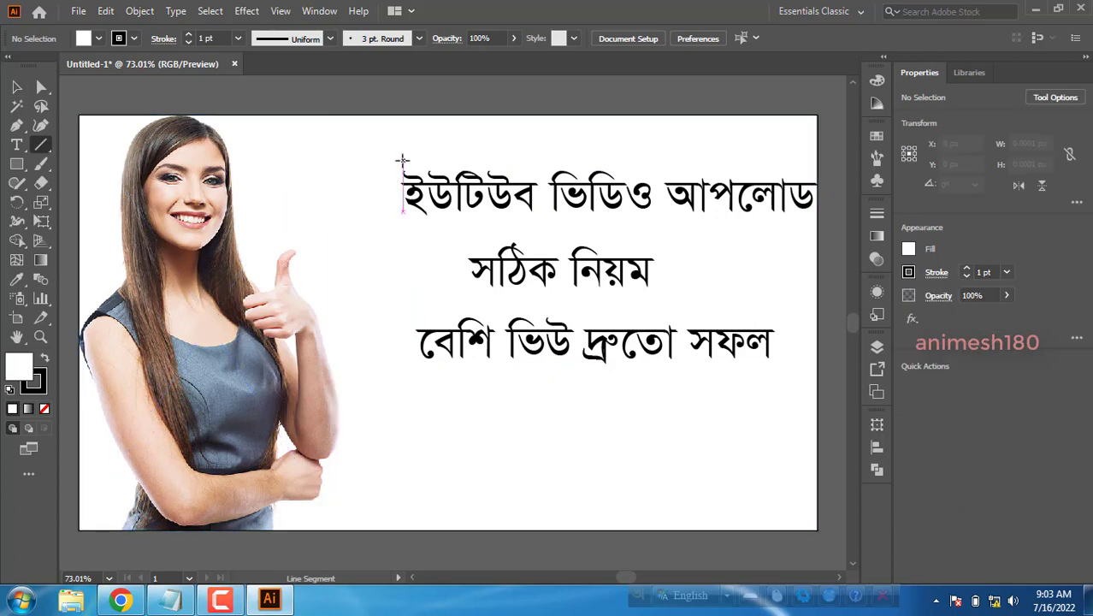
drag(397, 158, 818, 159)
click(17, 86)
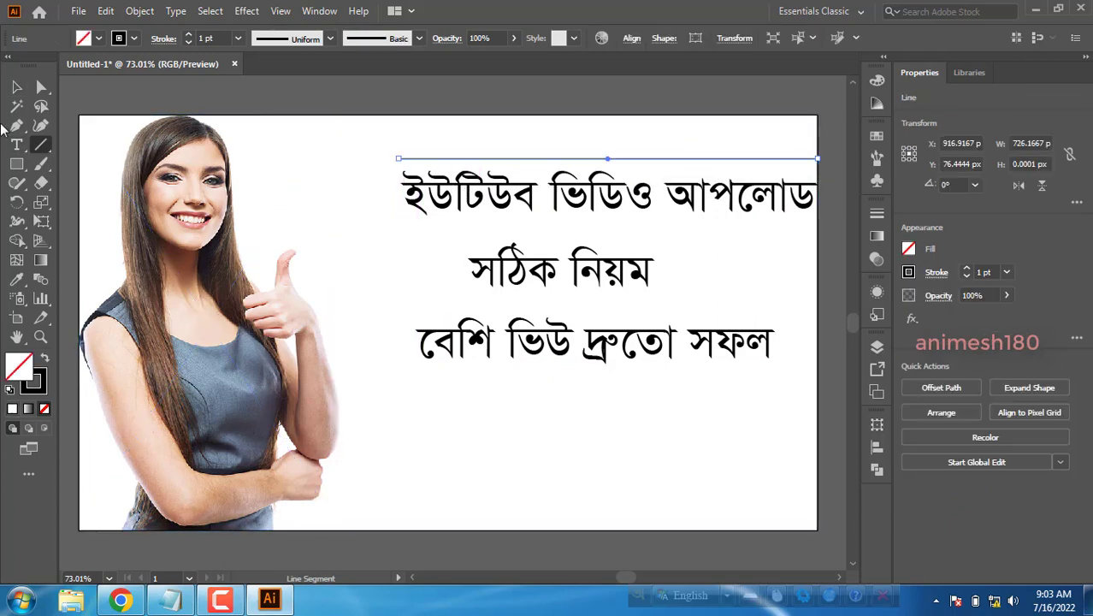
shift+click(599, 196)
shift+click(560, 271)
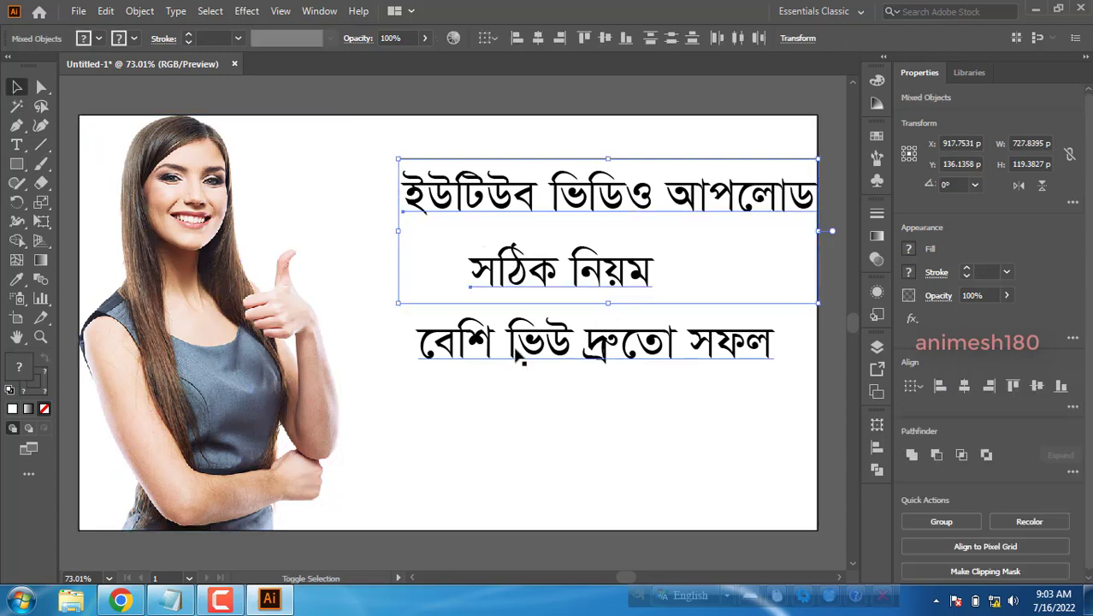
shift+click(595, 343)
click(538, 39)
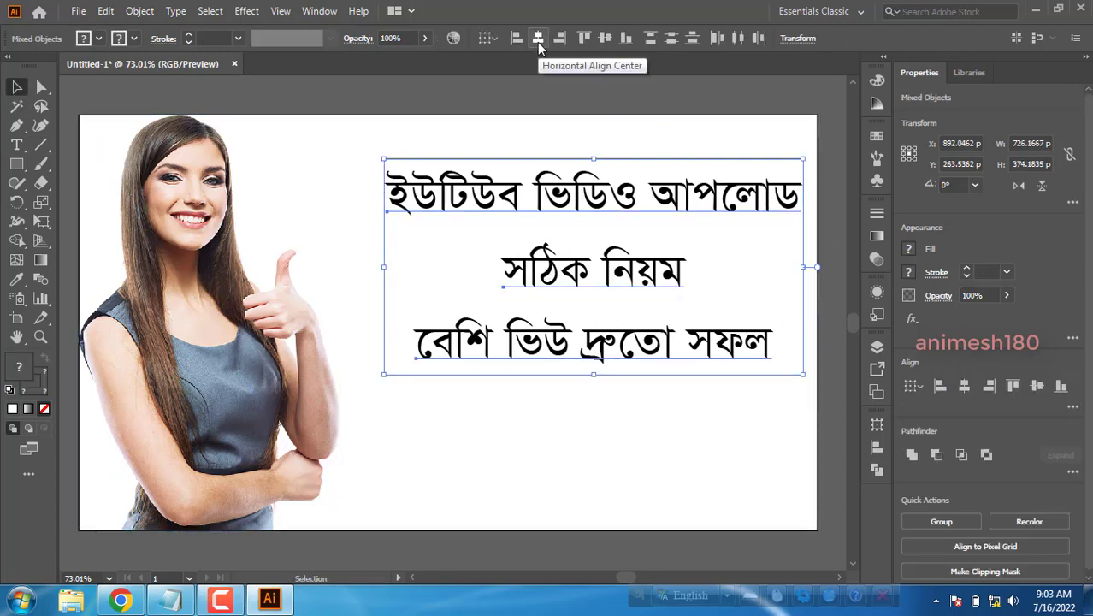
- Reposition and resize the text block so it fits beneath the rule
drag(561, 199, 509, 197)
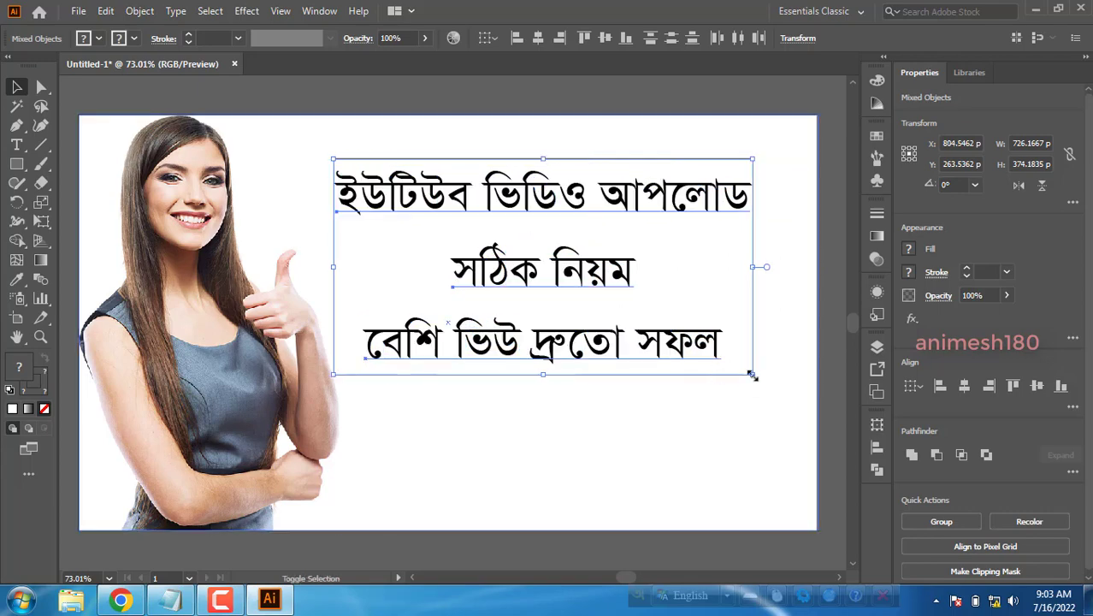
mouse_move(756, 374)
mouse_down()
mouse_move(791, 399)
mouse_move(782, 390)
mouse_up()
drag(624, 205, 641, 205)
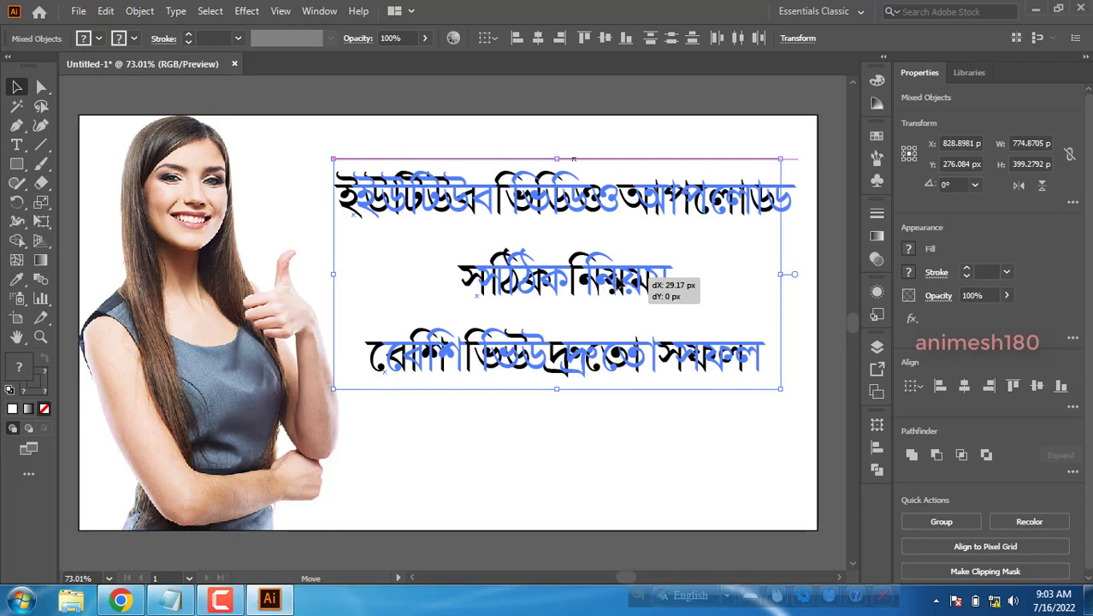
click(576, 101)
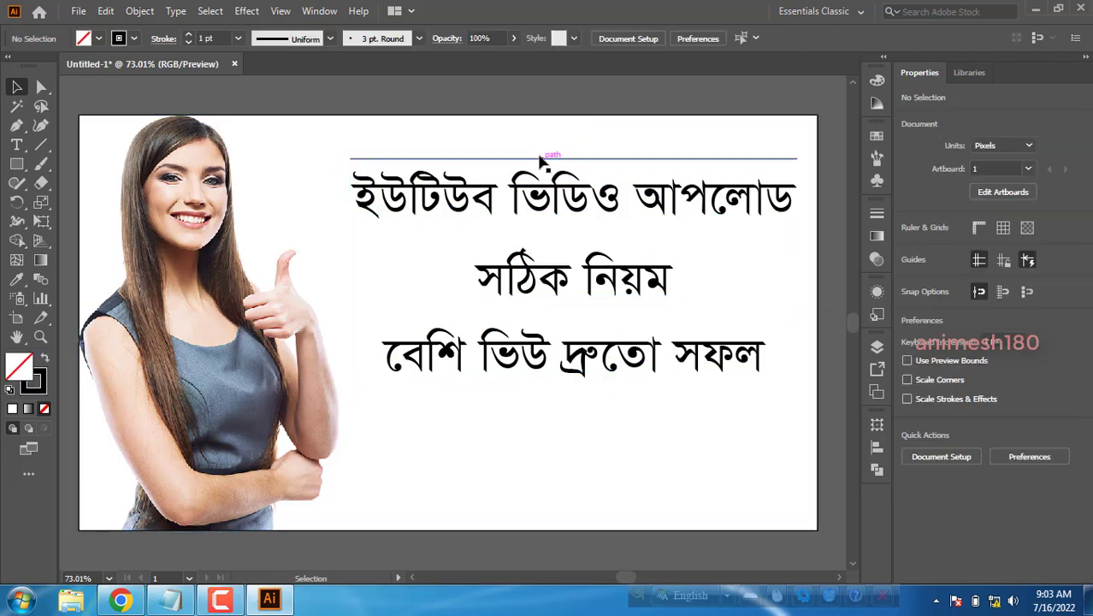
- Thicken the rule's stroke to 13 pt
click(541, 159)
click(541, 160)
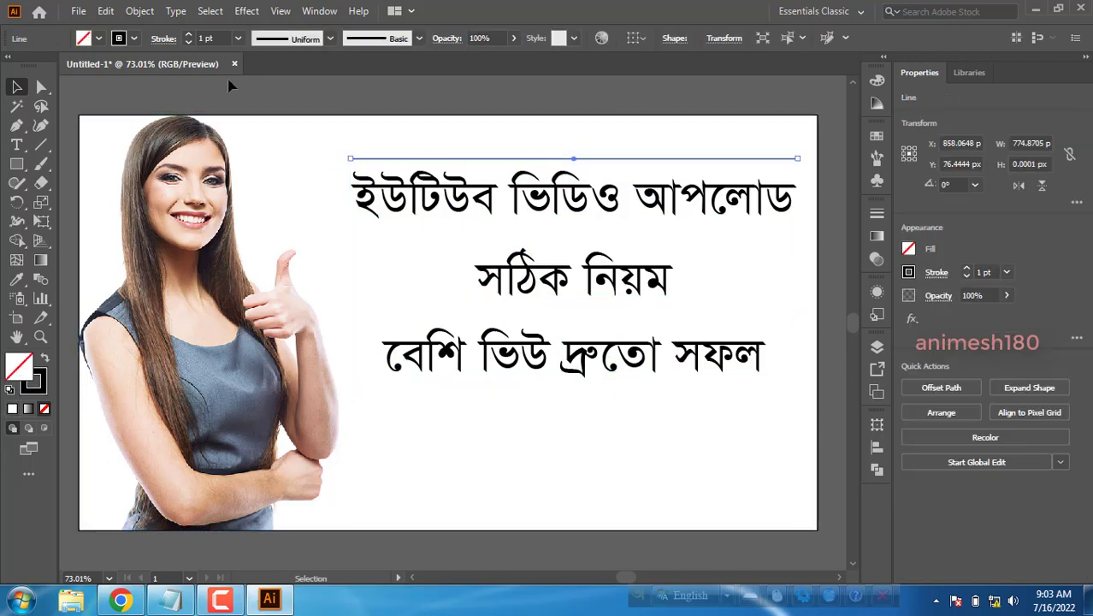
click(191, 35)
text(13)
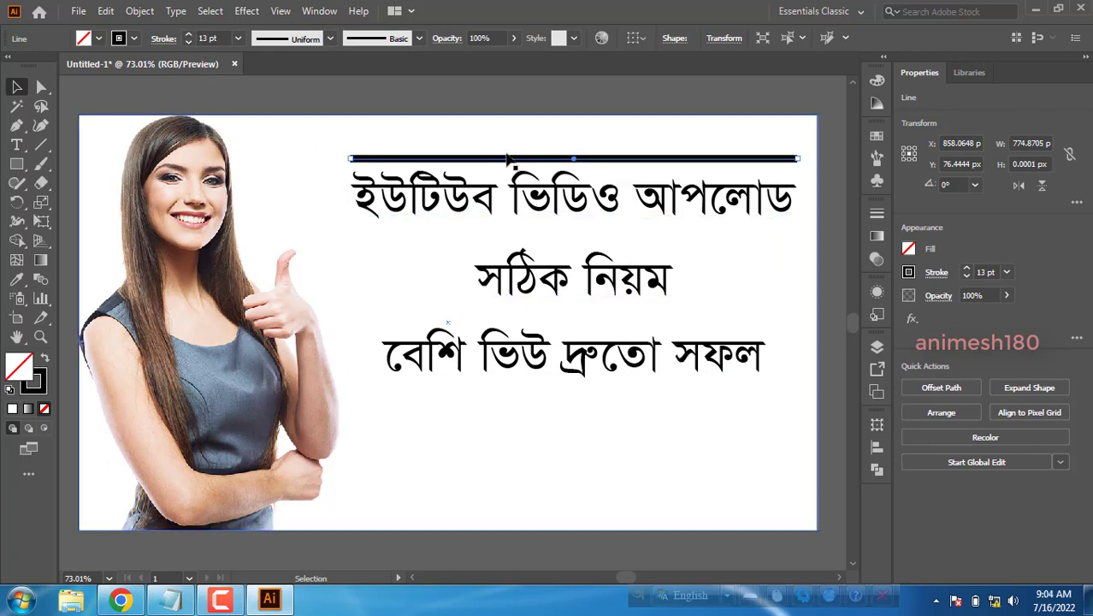
click(16, 163)
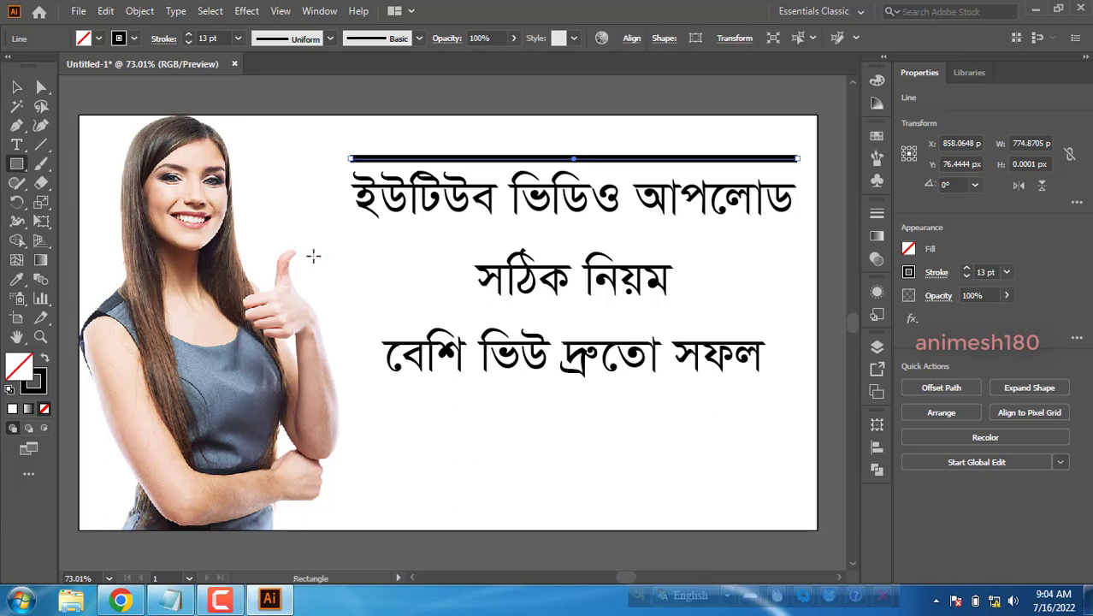
- Draw a black-filled 775 × 120 px bar around the middle line and send it to back
drag(351, 254, 796, 323)
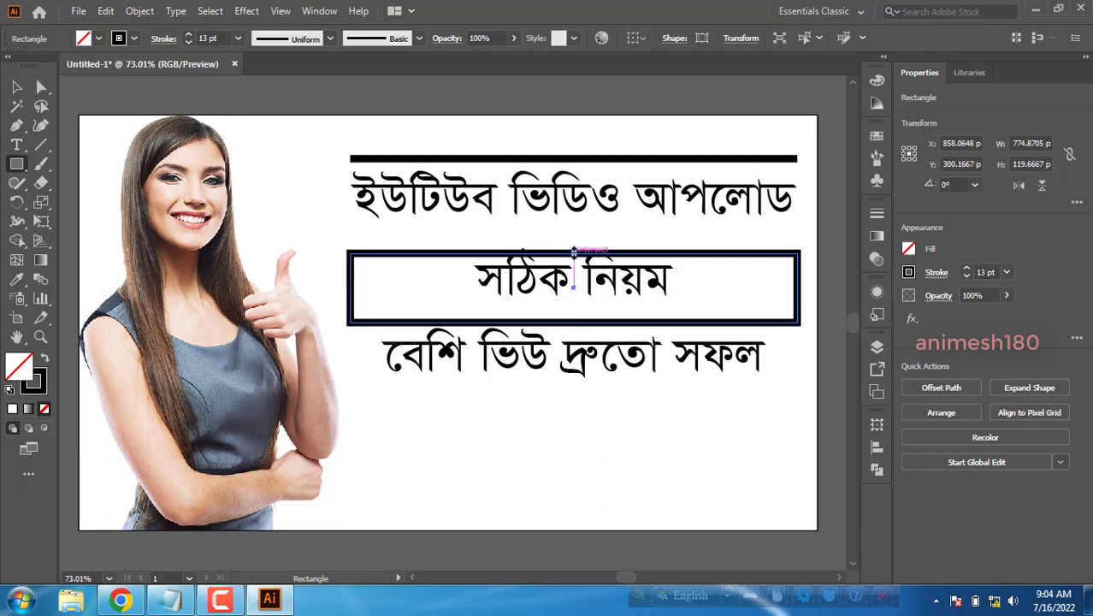
drag(575, 257, 575, 253)
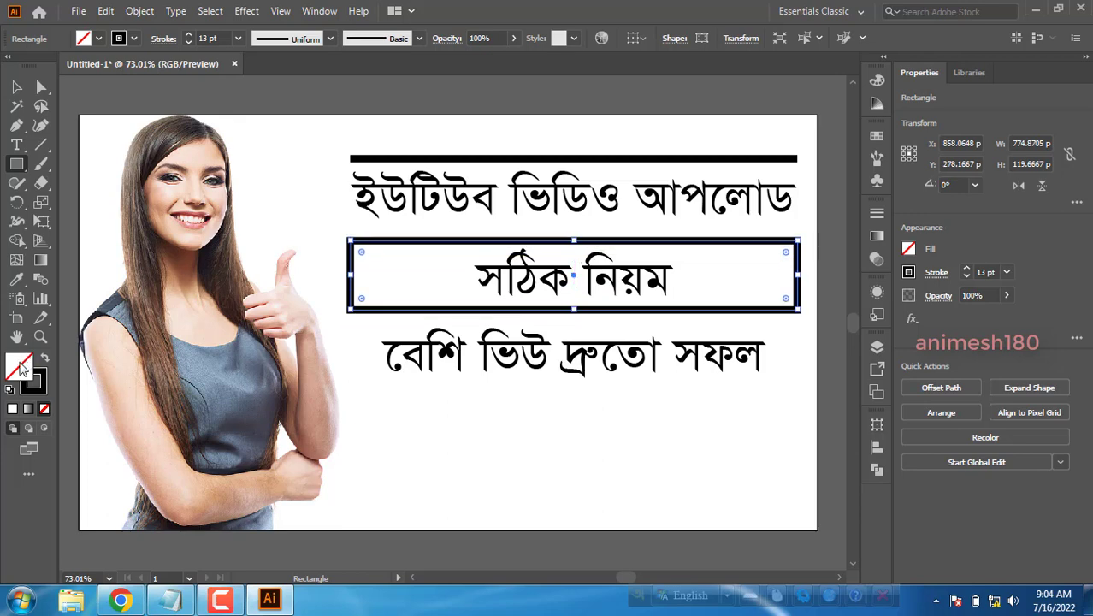
click(46, 360)
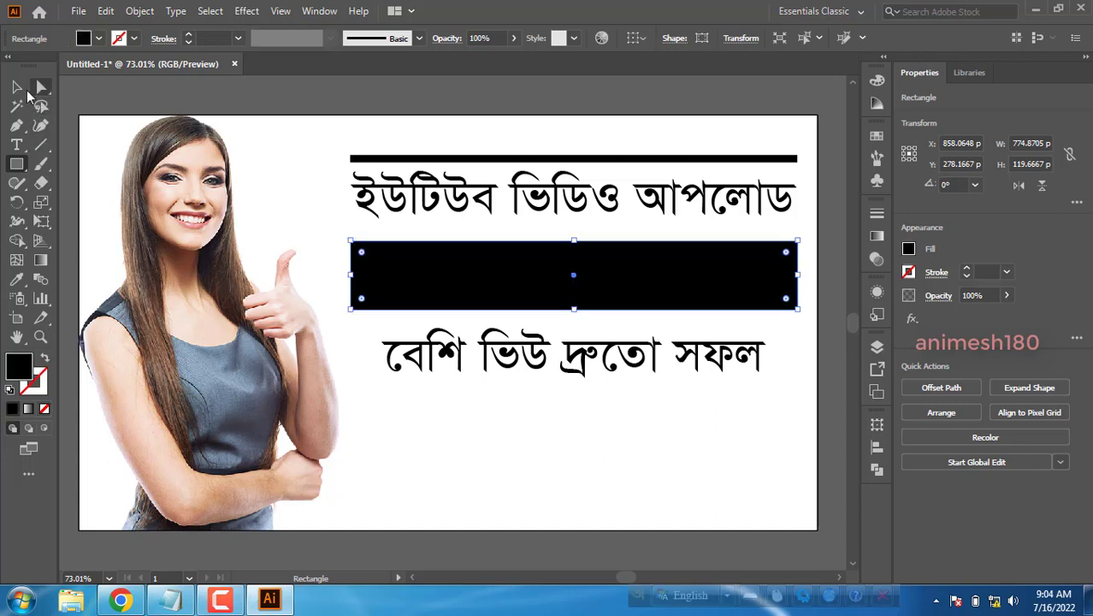
right_click(499, 250)
mouse_move(548, 502)
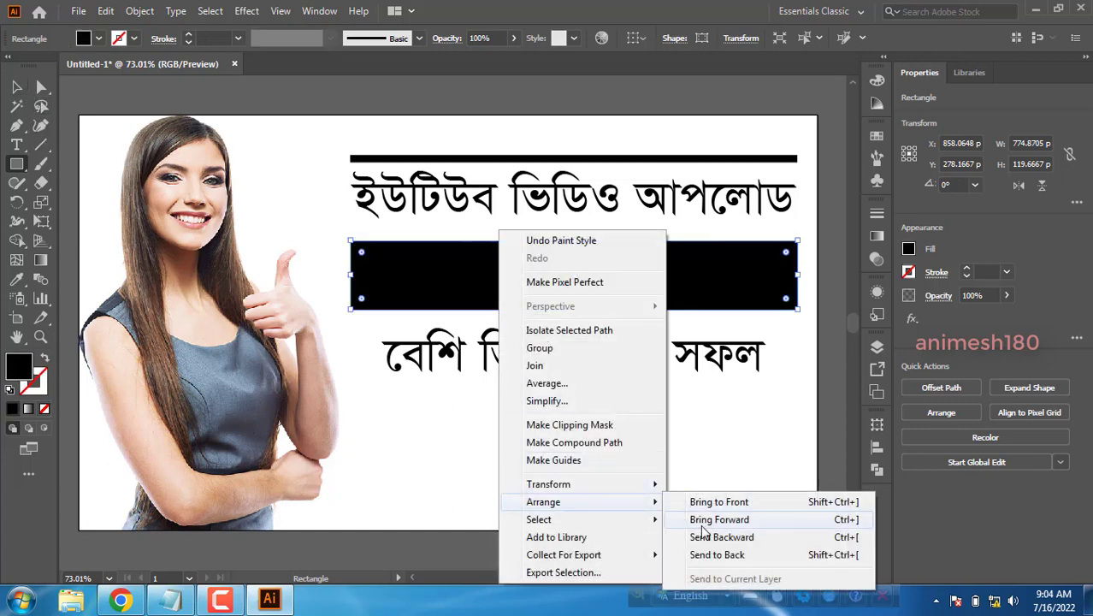
click(716, 556)
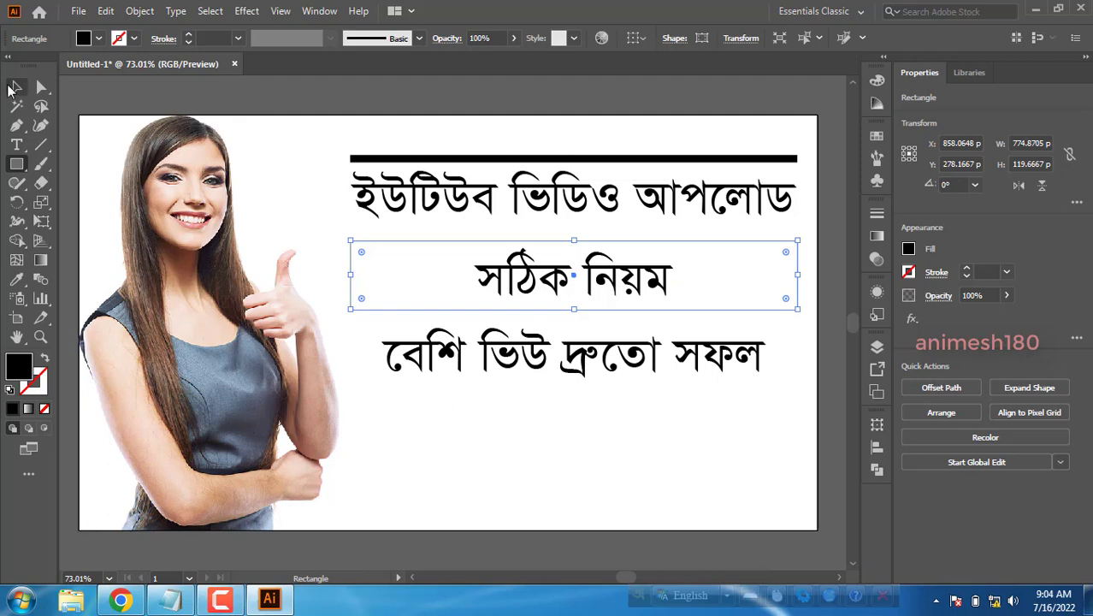
- Send the white background rectangle to the very back
key(v)
click(521, 506)
right_click(520, 505)
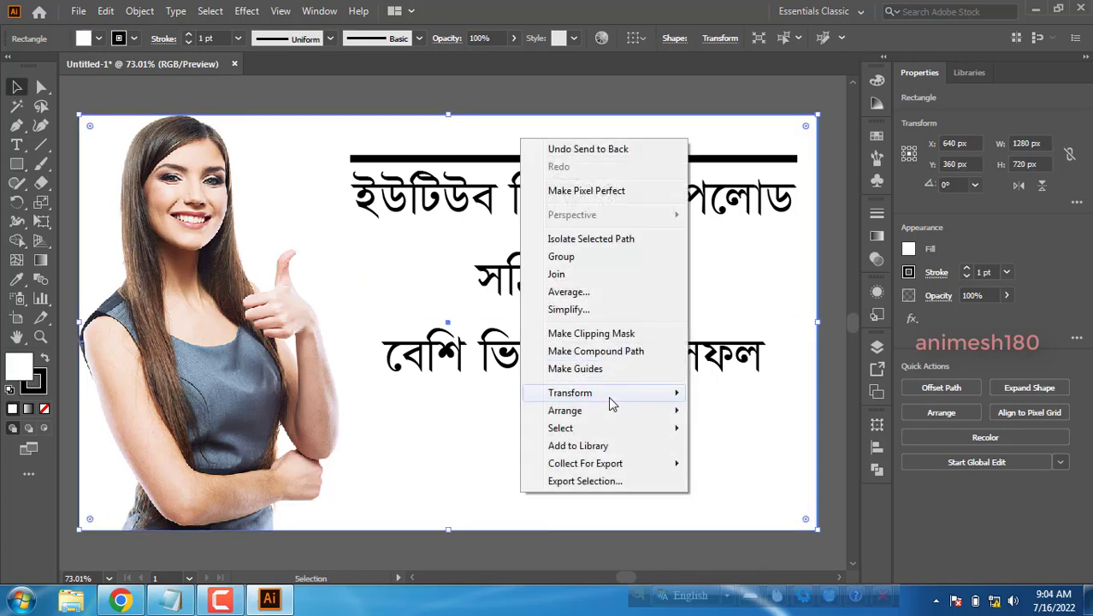
click(727, 463)
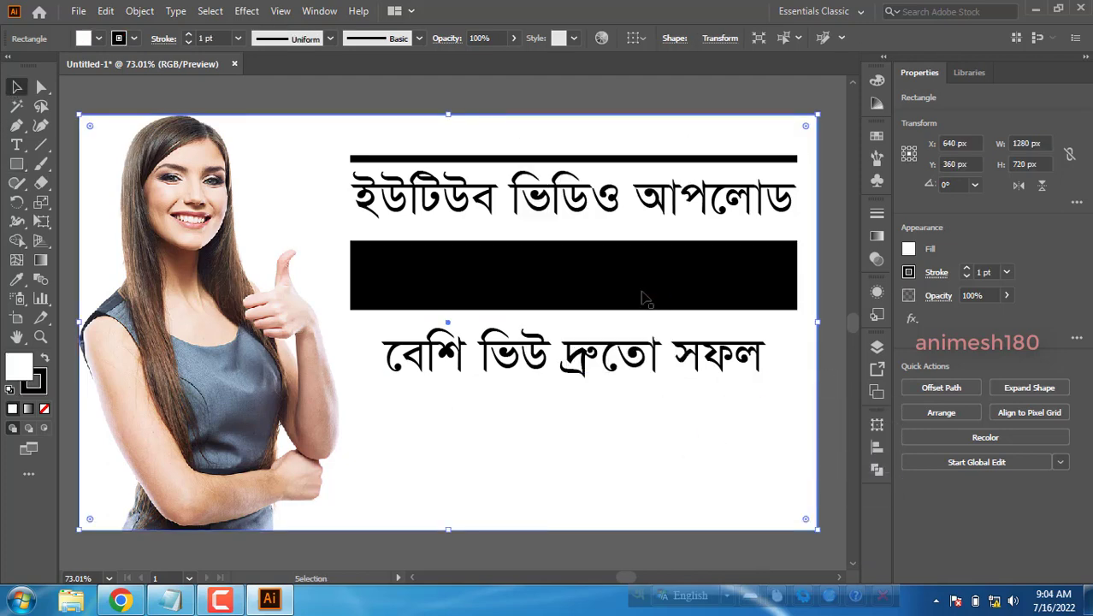
- Fill the সঠিক নিয়ম text with white
click(637, 289)
click(97, 38)
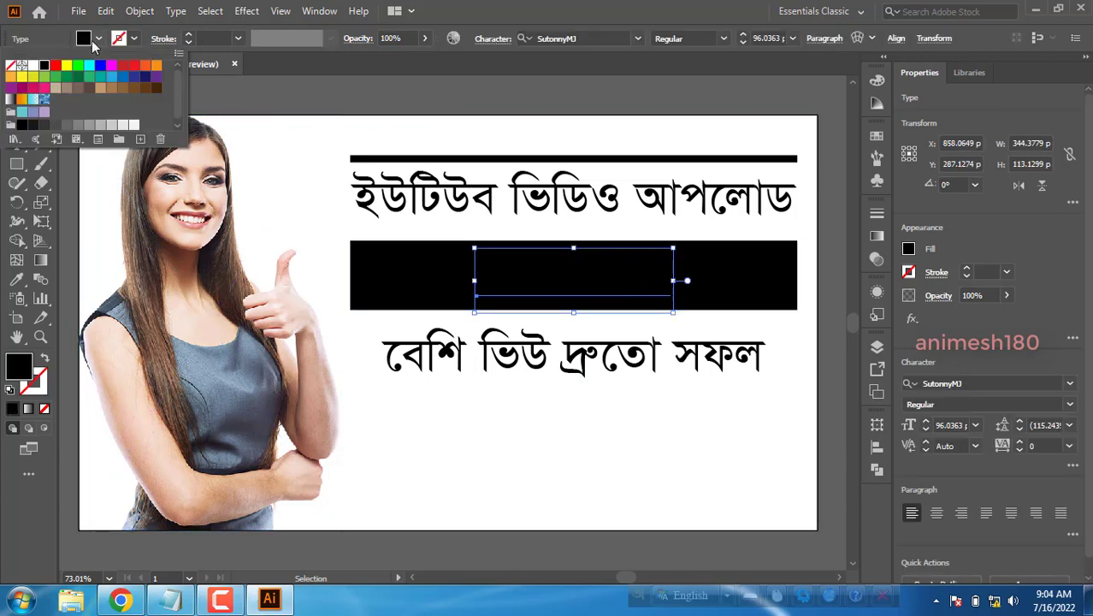
click(32, 66)
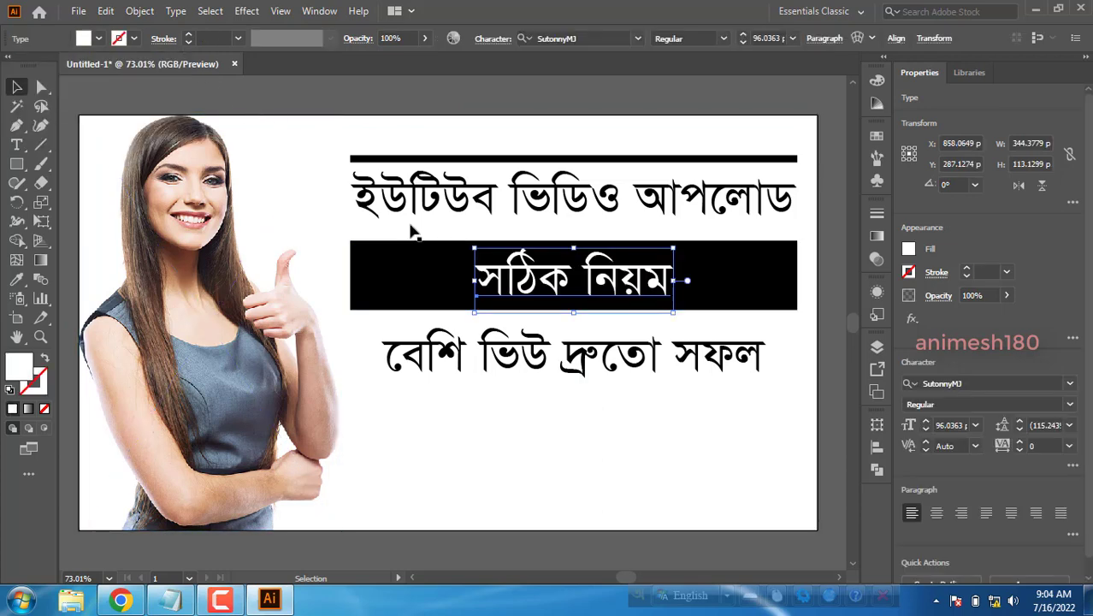
- Refill the bar behind it with red
click(422, 289)
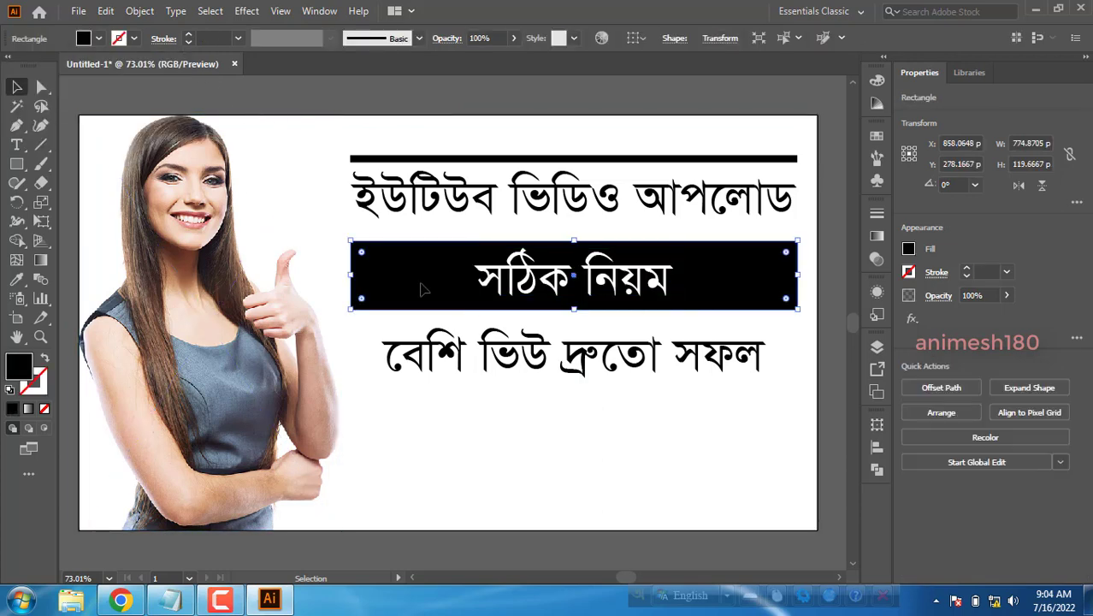
click(97, 39)
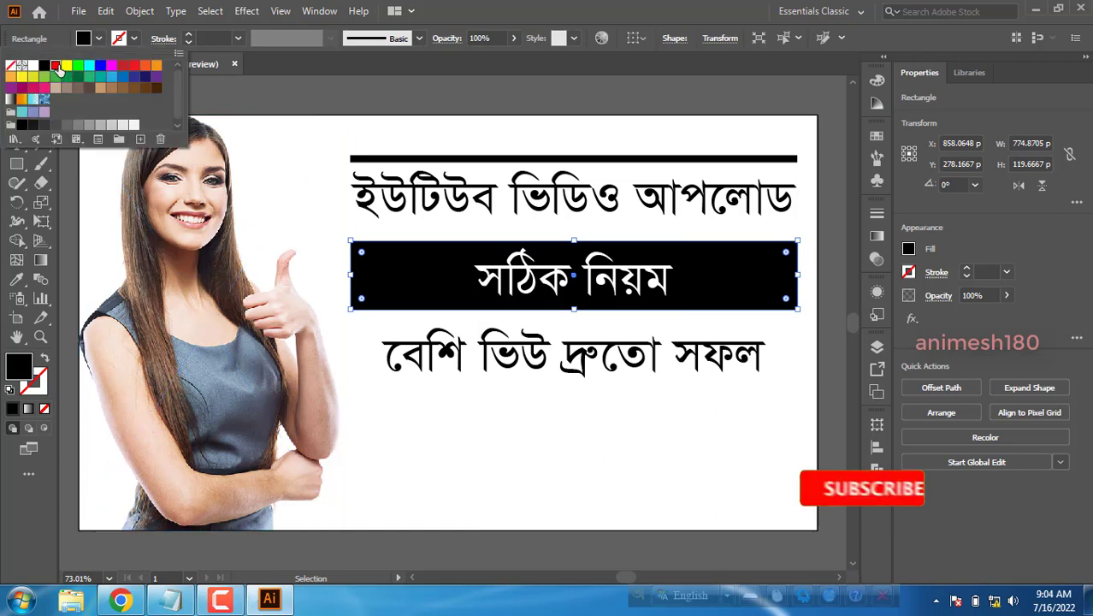
click(55, 66)
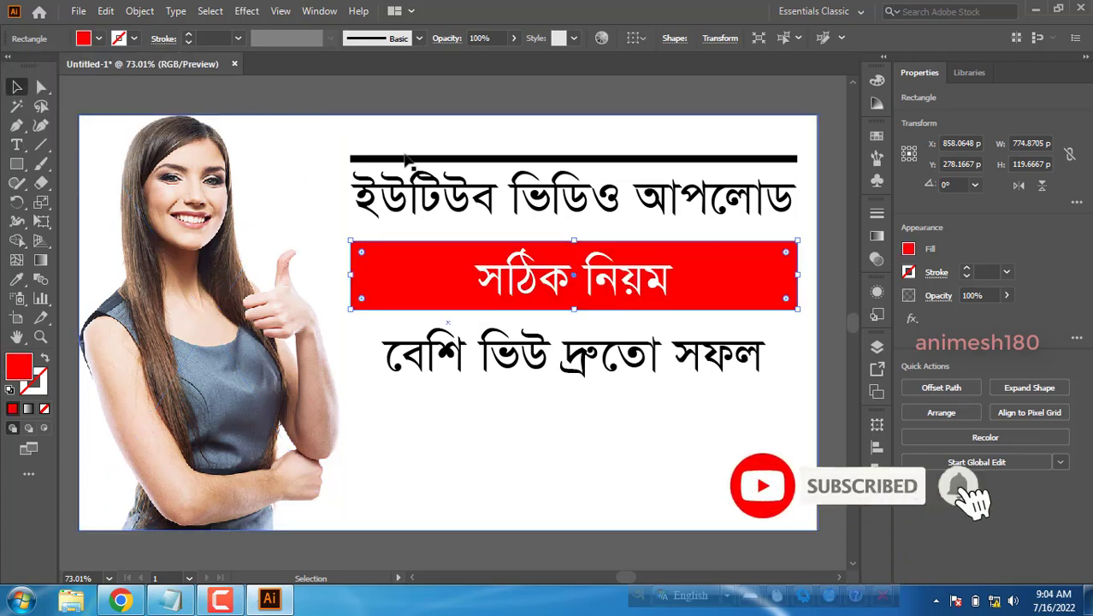
- Colour the thick rule above the headline red
click(400, 158)
click(131, 39)
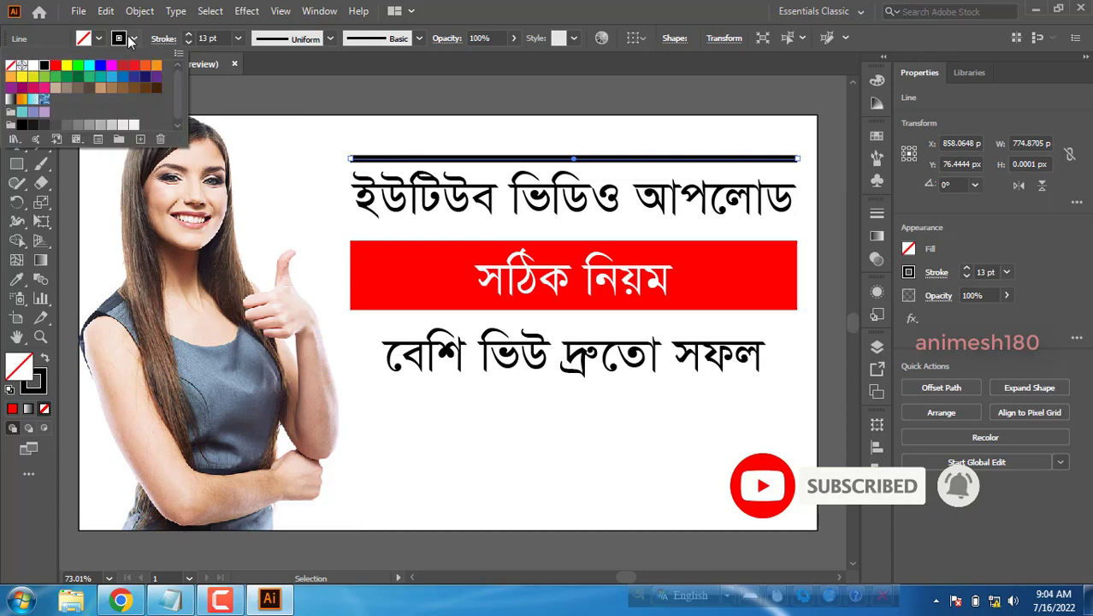
click(56, 66)
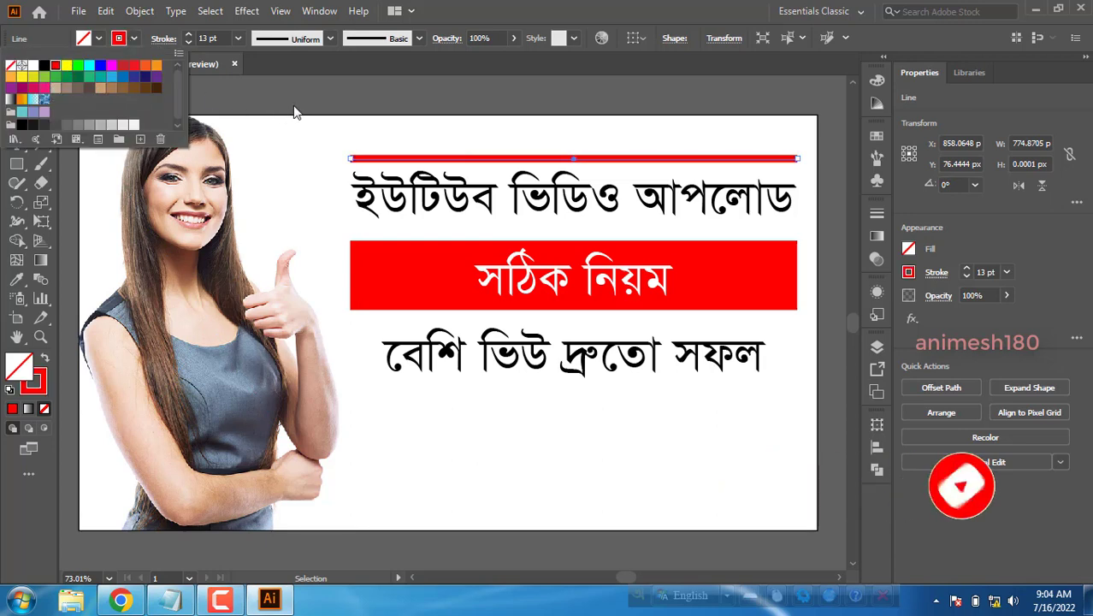
click(296, 111)
click(371, 94)
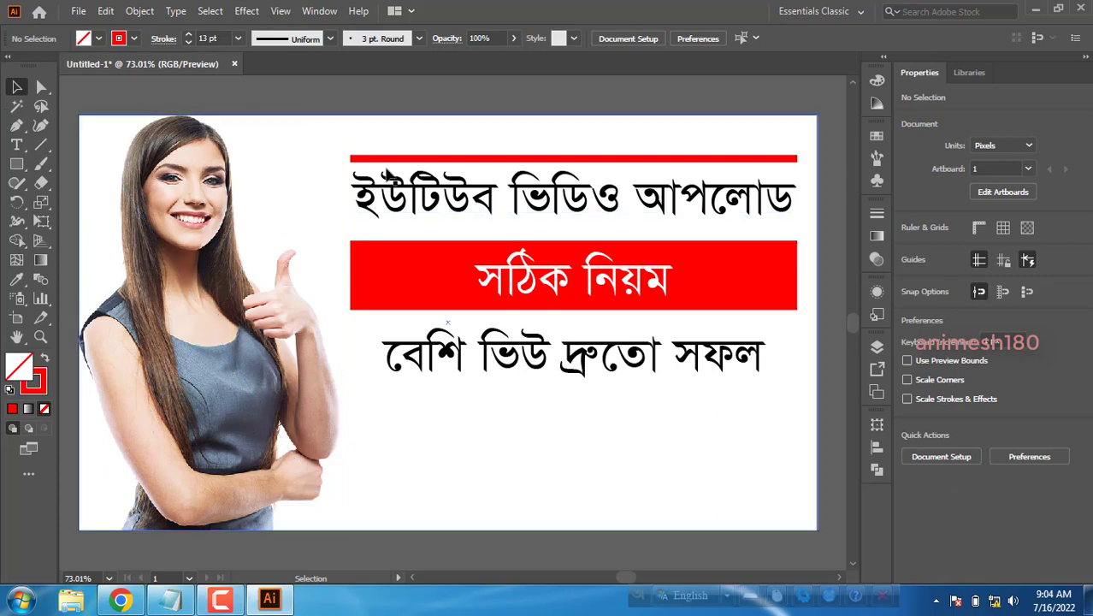
- Duplicate the top red rule straight down below the third headline line
click(386, 162)
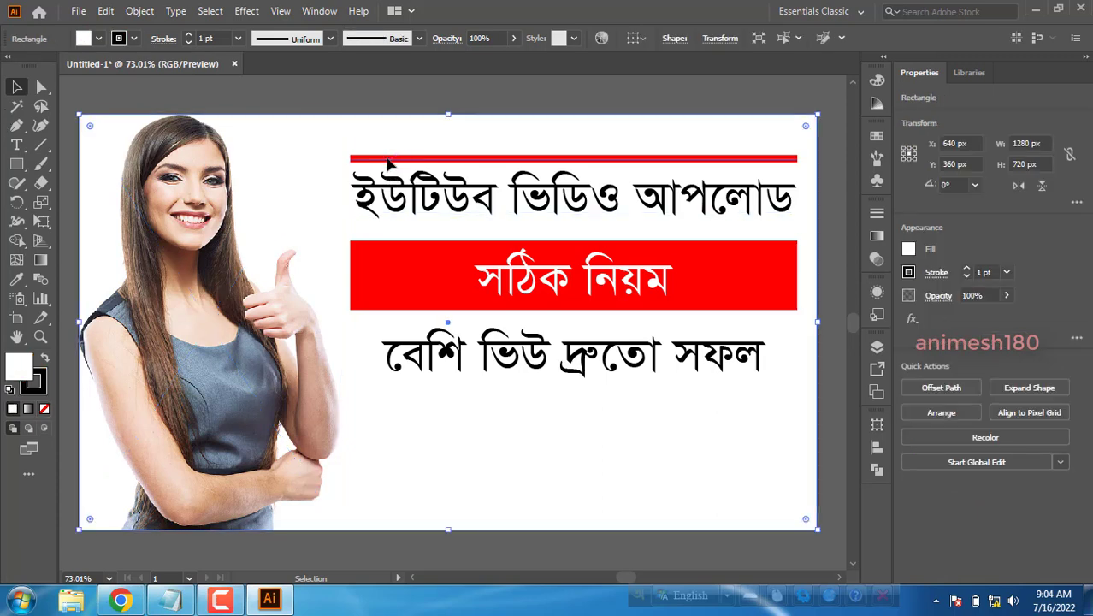
click(388, 162)
drag(390, 161, 387, 393)
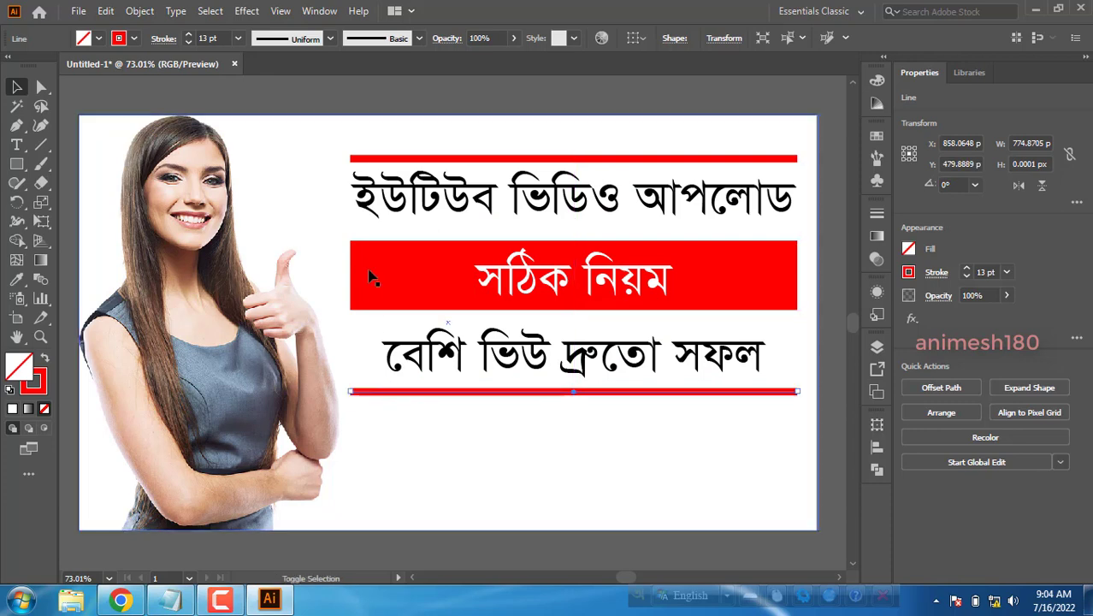
click(390, 103)
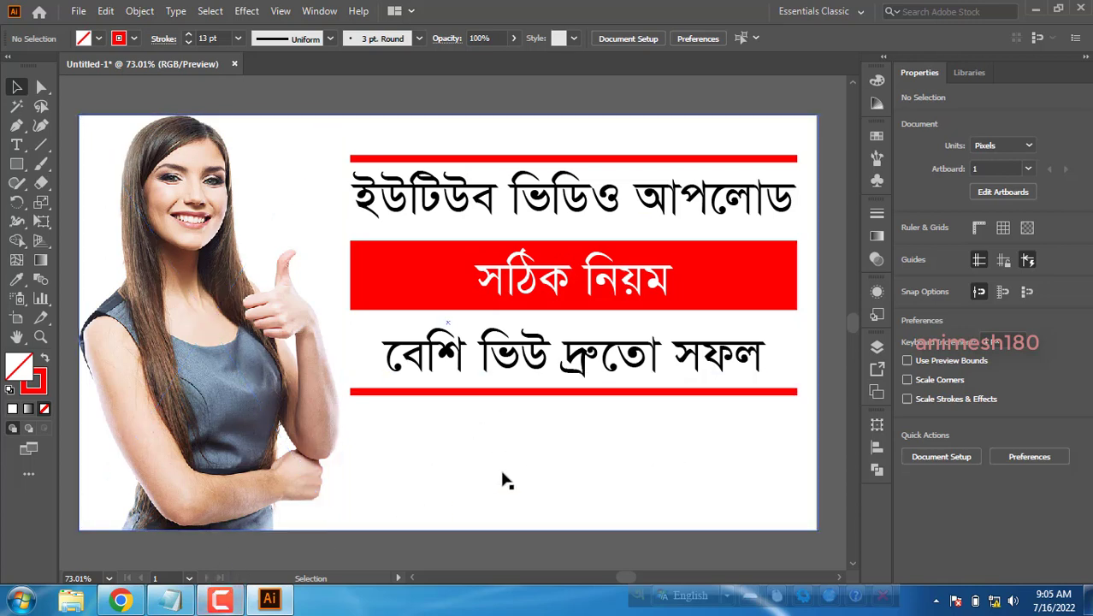
click(224, 601)
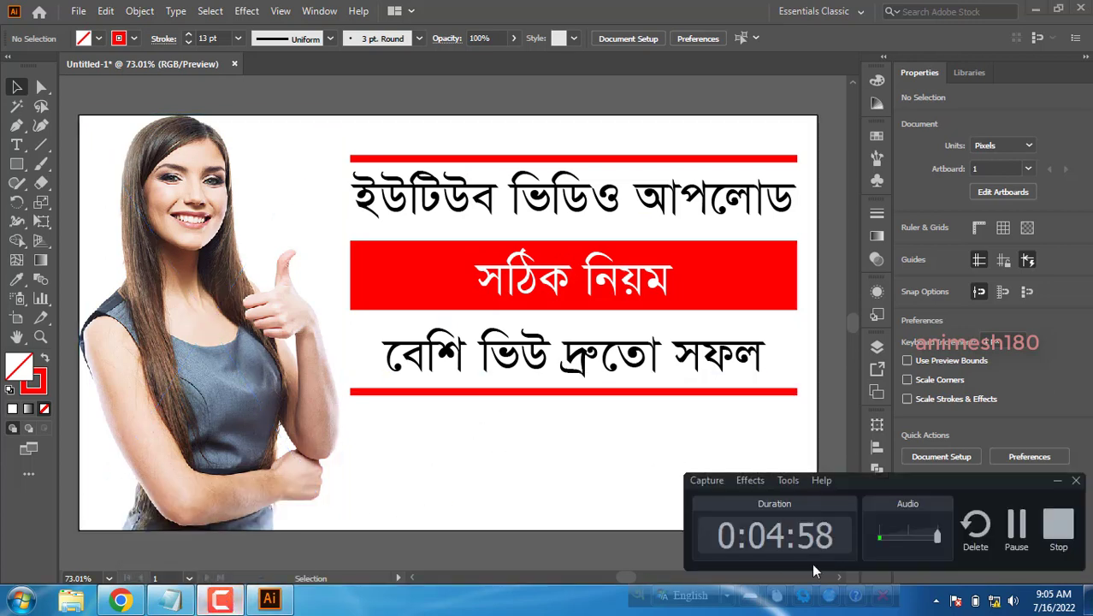
- Place YouTube_Logo_(2013-2017).svg onto the artboard
click(78, 11)
click(108, 272)
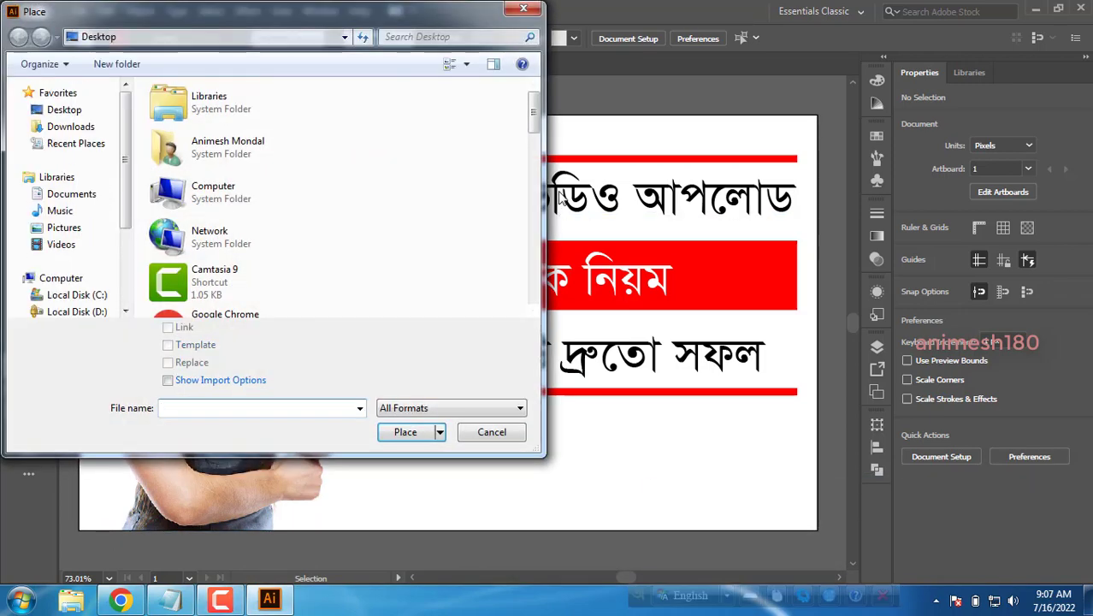
drag(533, 103, 545, 300)
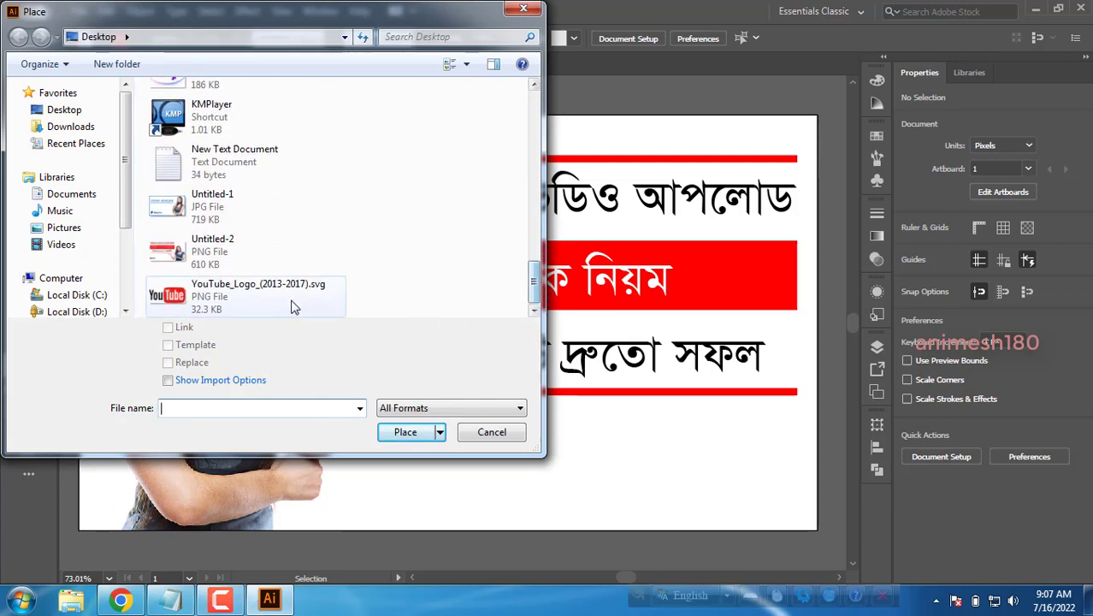
click(262, 306)
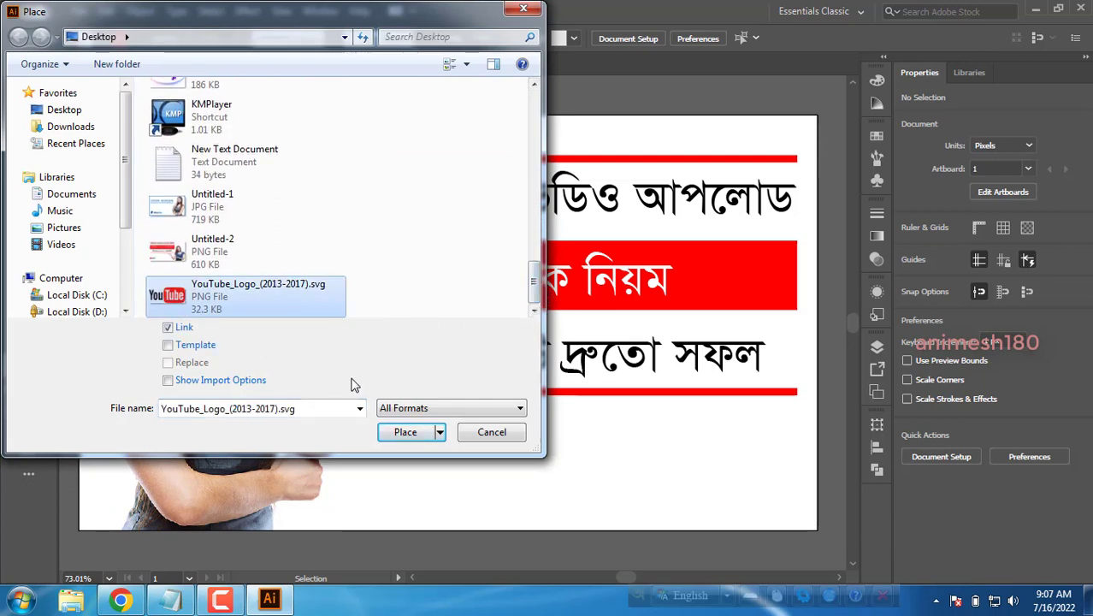
click(410, 437)
click(130, 114)
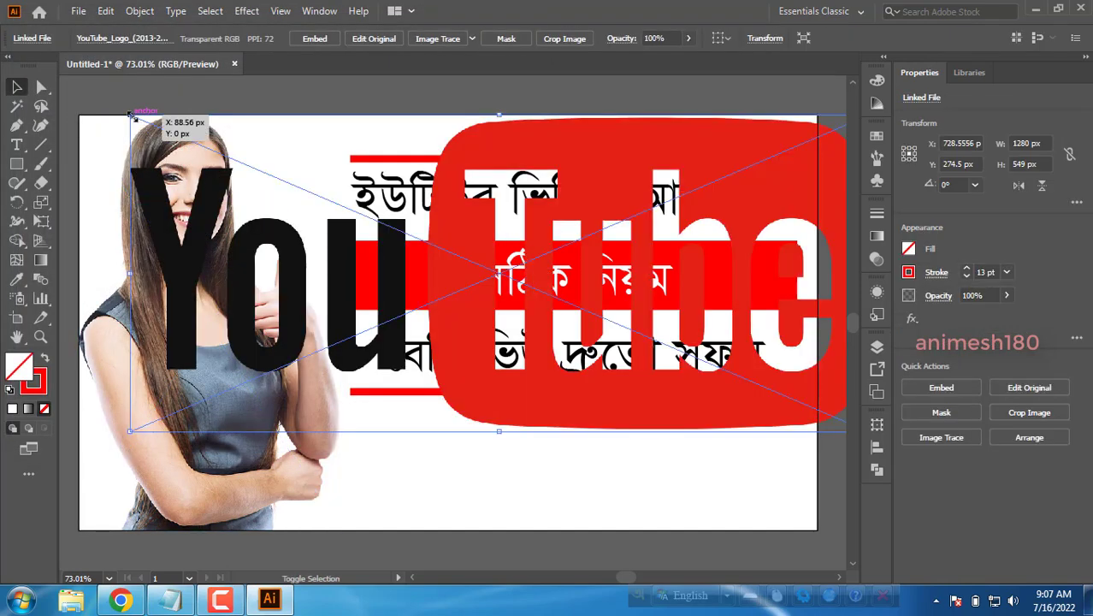
- Shrink the YouTube logo to about 218 × 93 px and move it to the bottom-right corner
drag(130, 114, 301, 246)
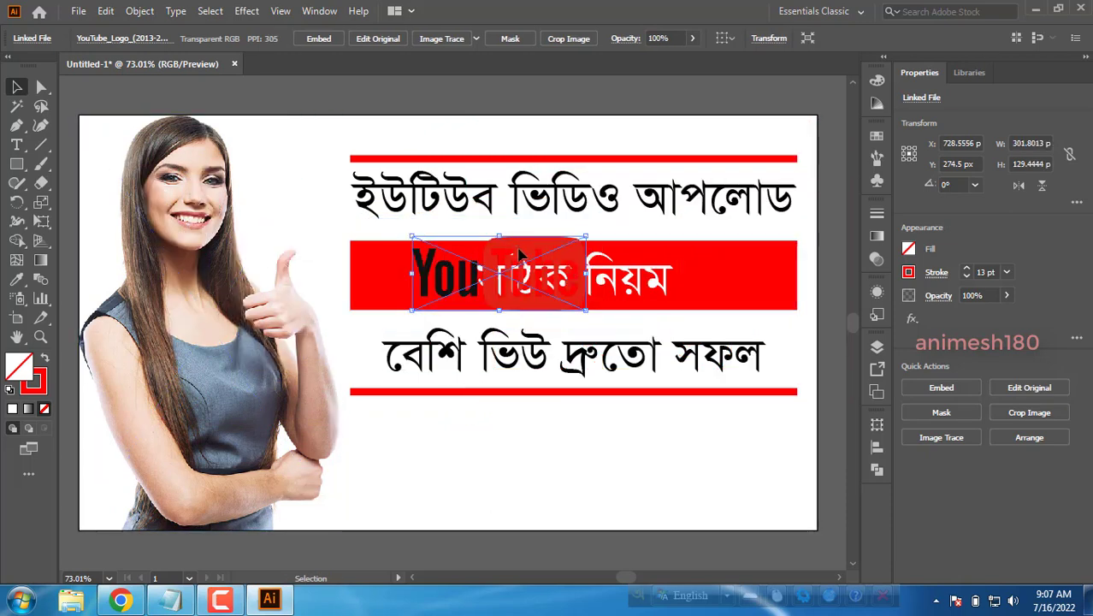
drag(520, 255, 733, 465)
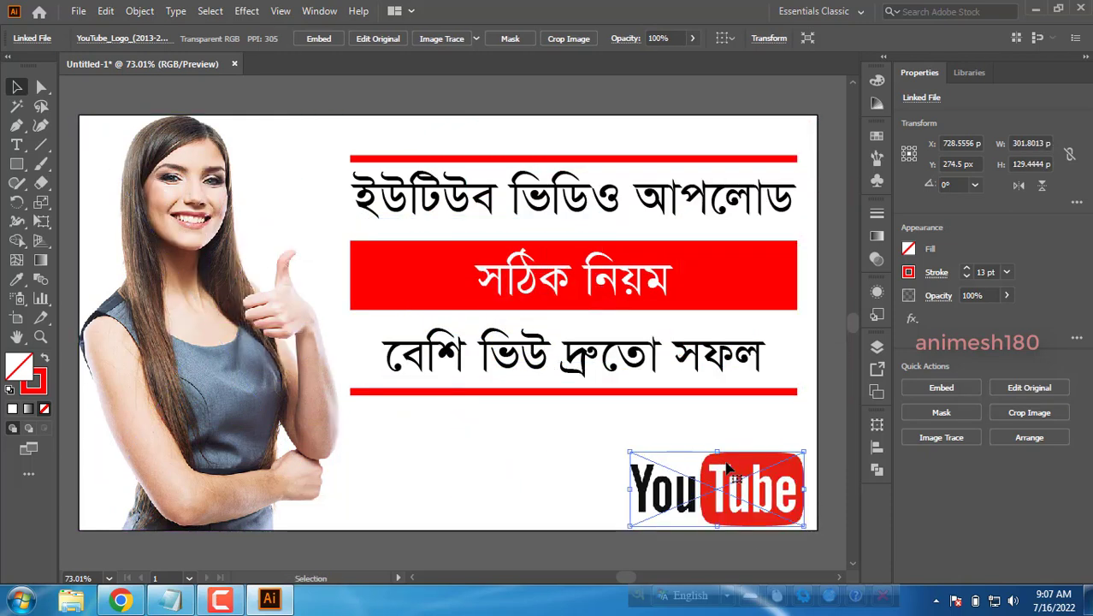
drag(636, 459, 687, 480)
drag(761, 505, 750, 497)
click(612, 462)
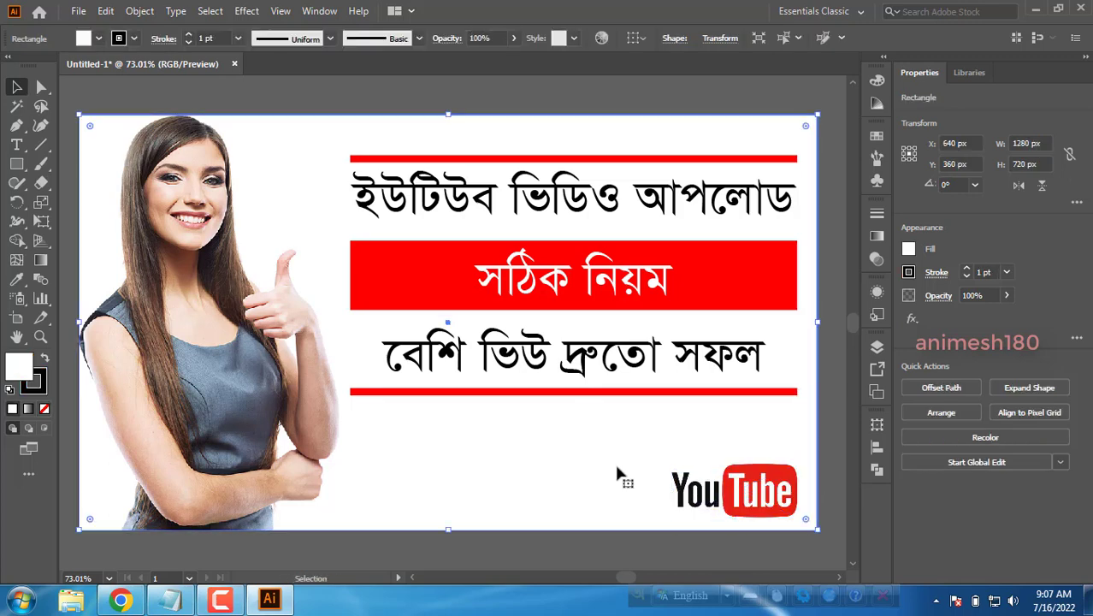
click(482, 108)
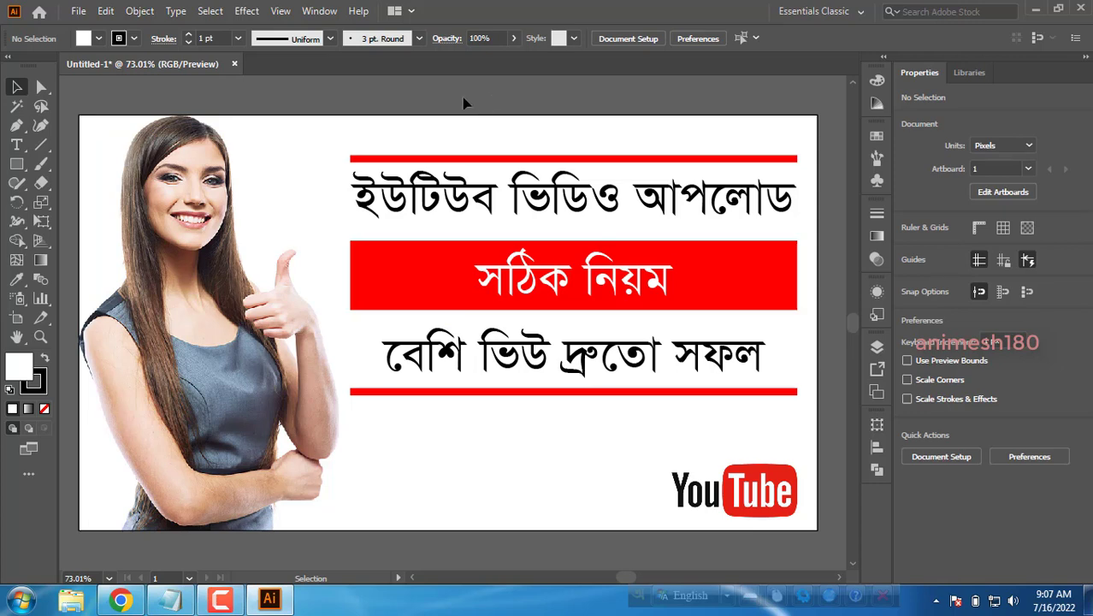
- Export the artwork as a 300 ppi RGB JPEG named 'YouTube Thamble' to the Desktop
click(82, 12)
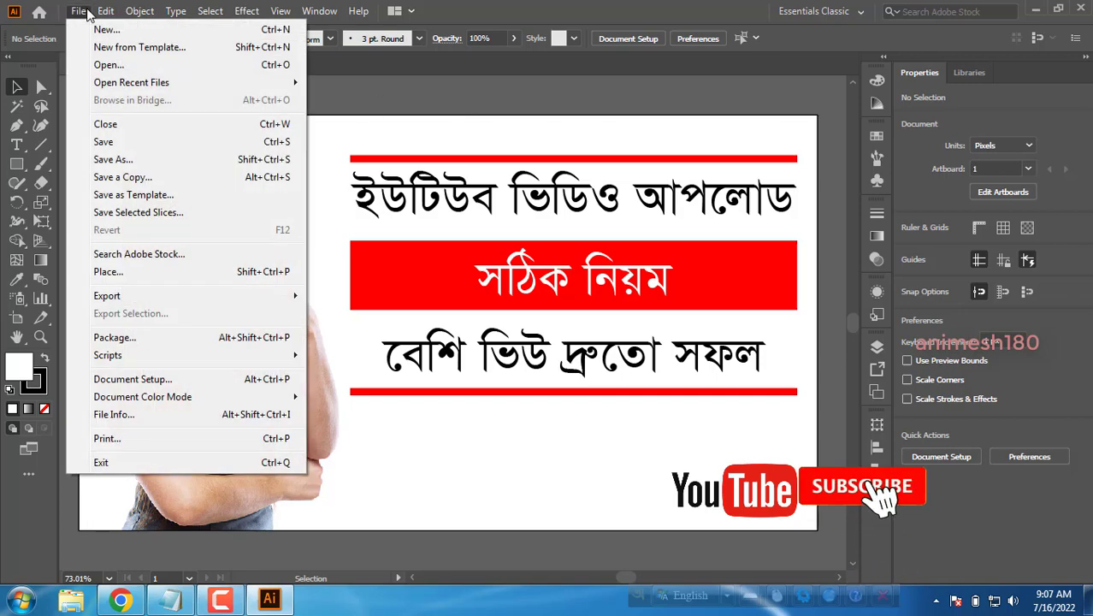
mouse_move(107, 296)
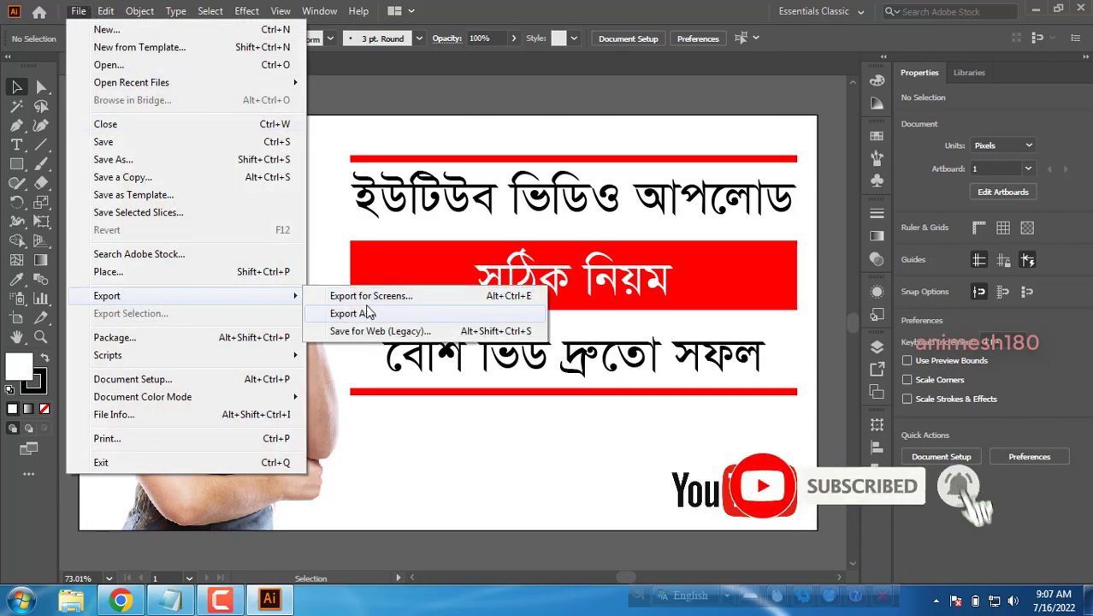
click(368, 314)
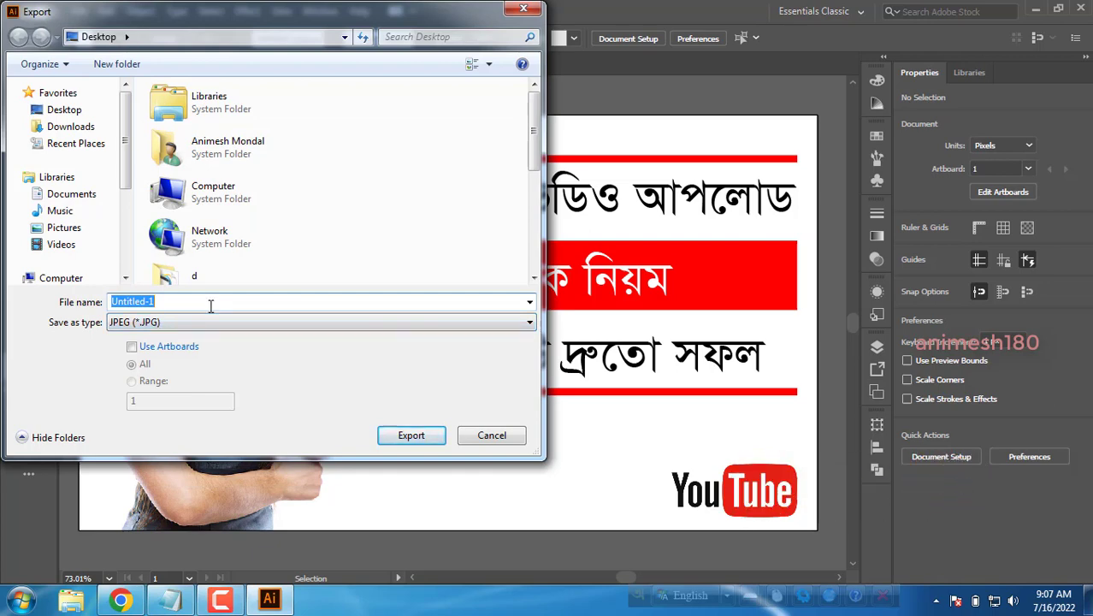
key(BackSpace)
key(BackSpace)
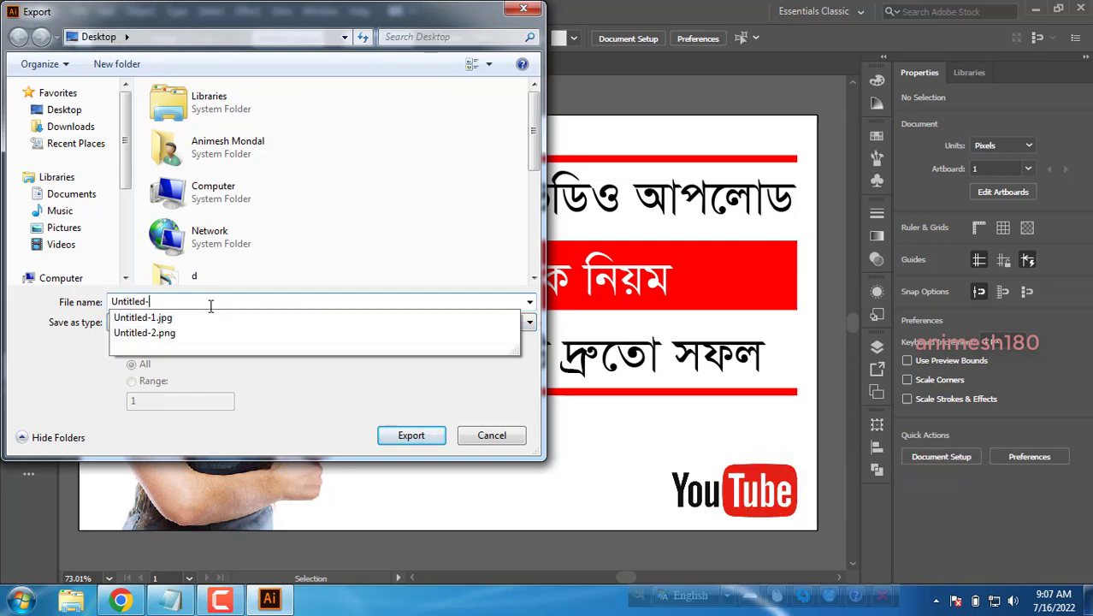
key(BackSpace)
key(BackSpace)
key(BackSpace)
text(YouTu)
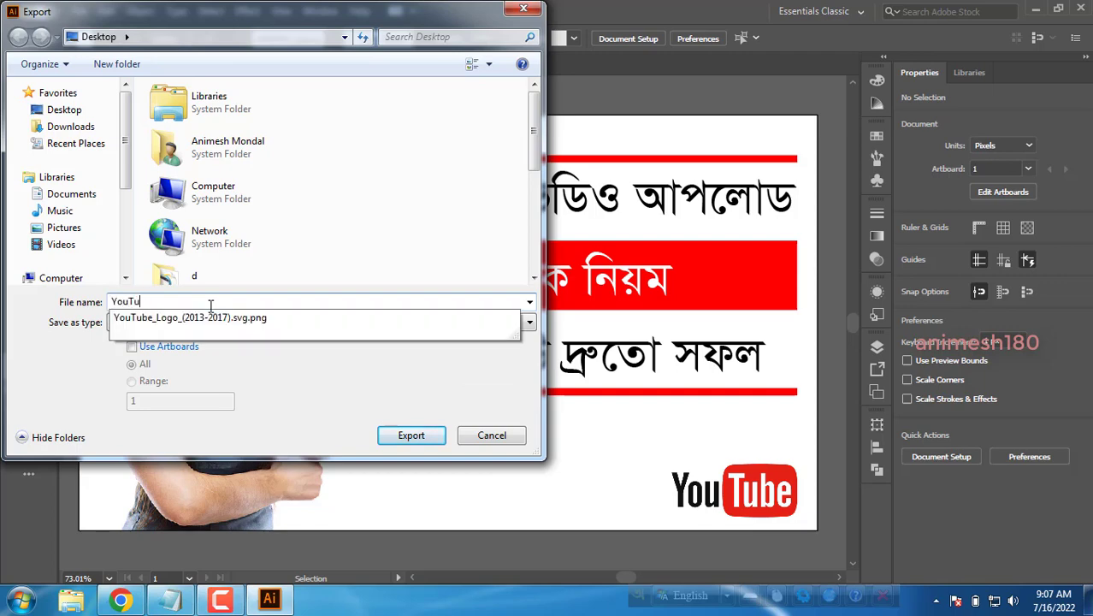
text(be Thamb)
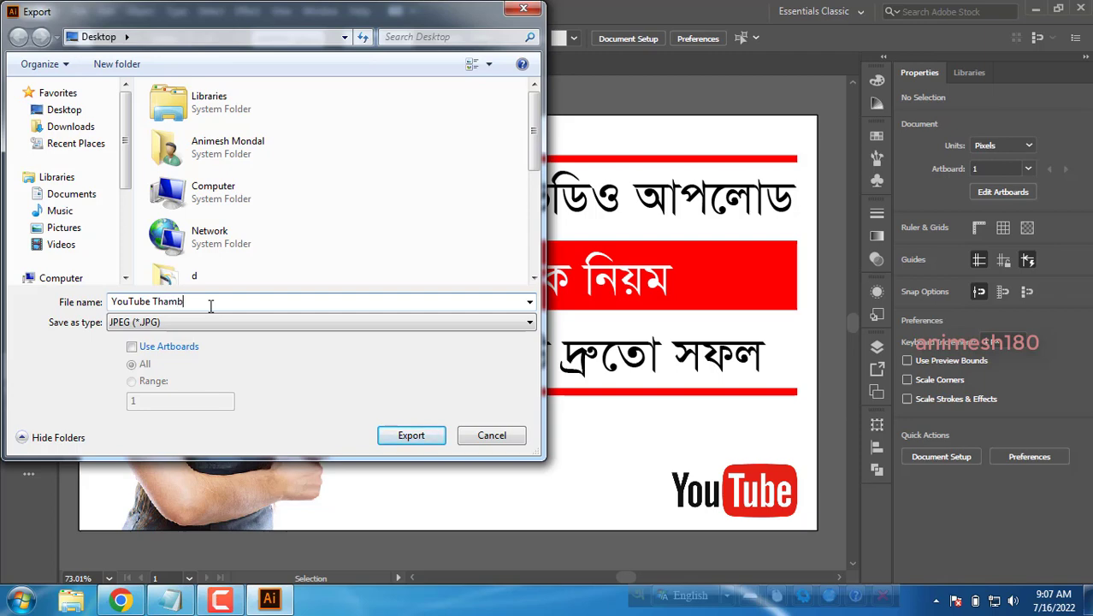
text(e)
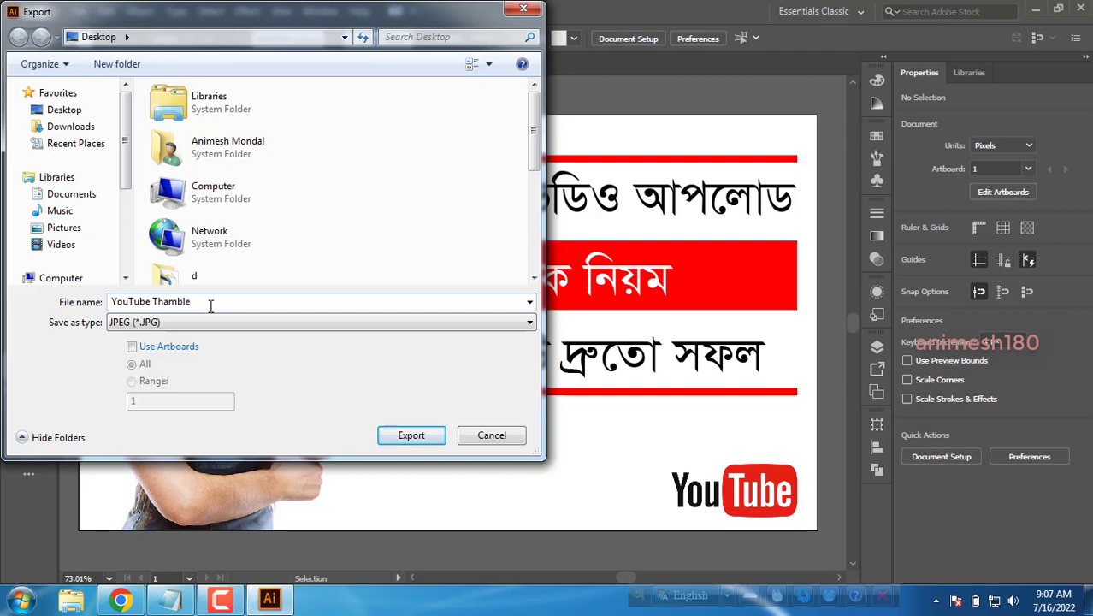
click(412, 436)
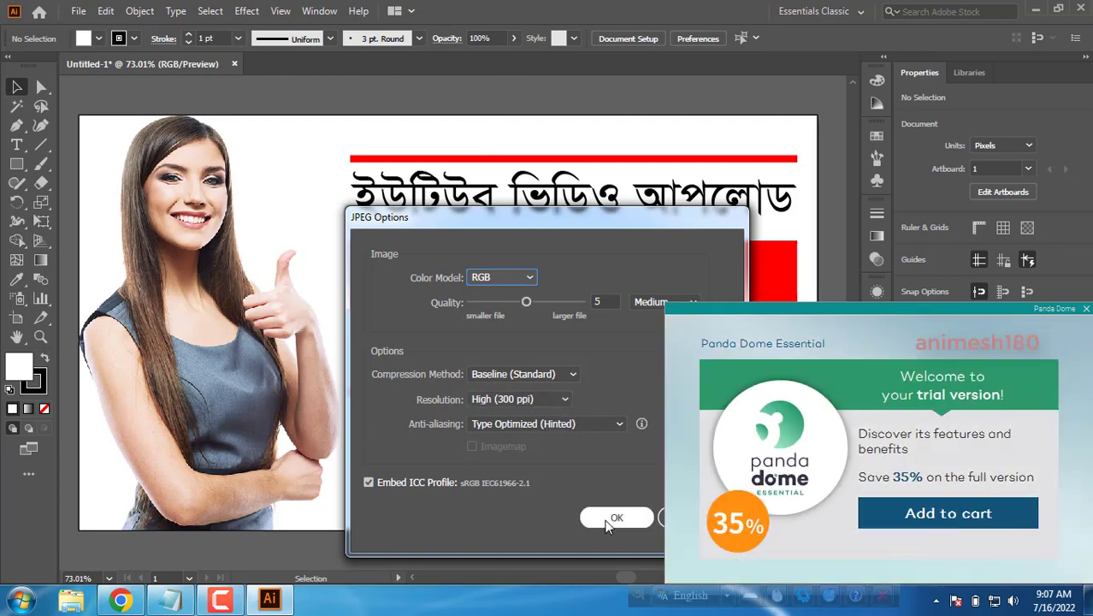
click(612, 519)
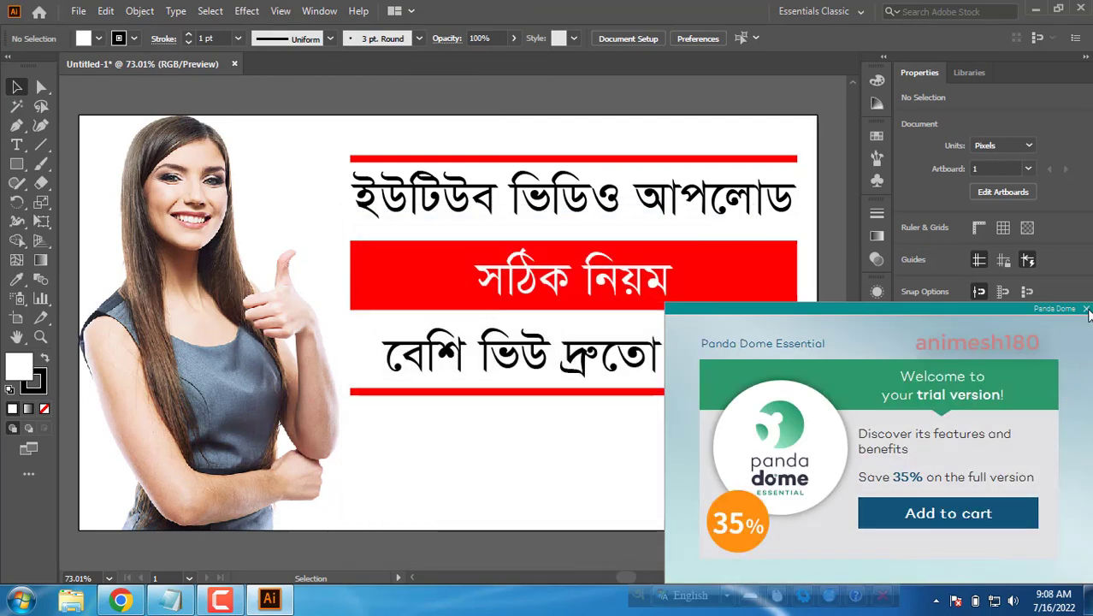
click(1087, 309)
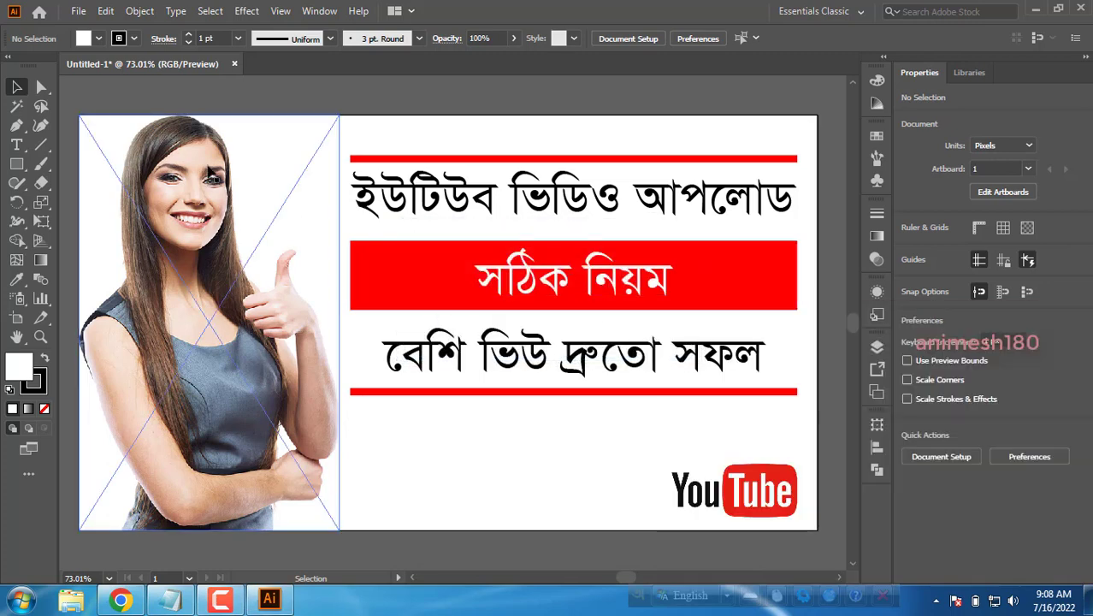
- Open YouTube Thamble.jpg from the desktop in Picasa Photo Viewer and zoom out to view it whole
click(1036, 8)
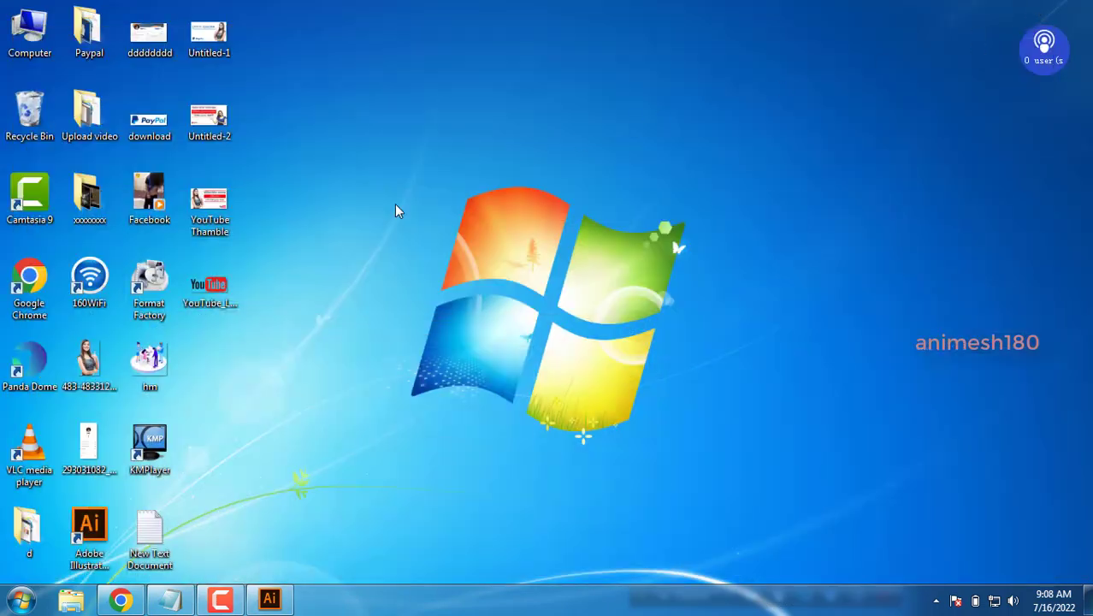
double_click(217, 219)
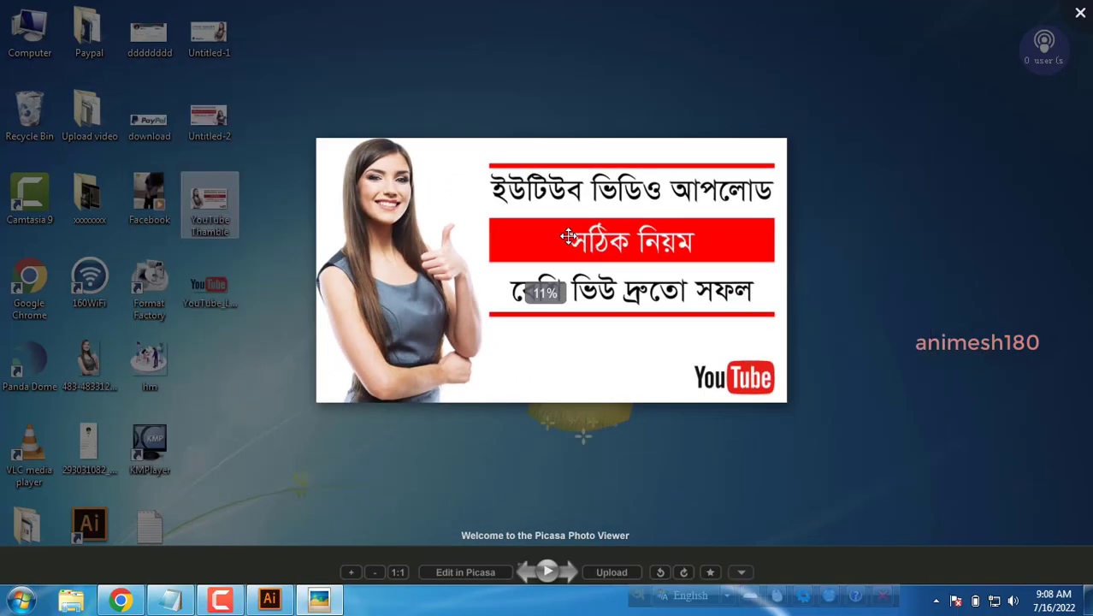
scroll(569, 236, down, 4)
drag(529, 222, 398, 263)
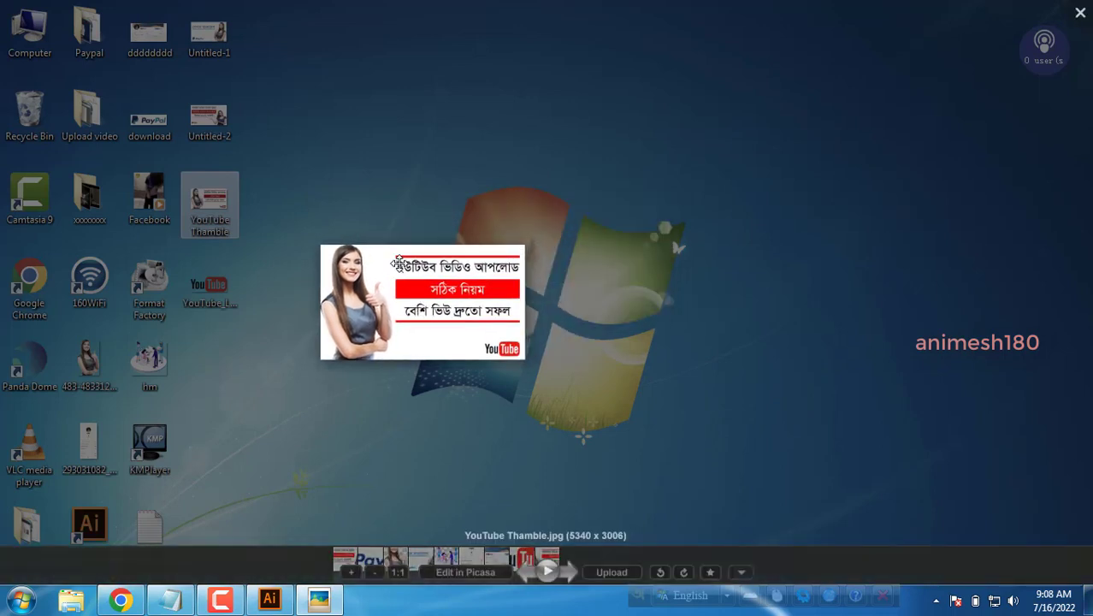